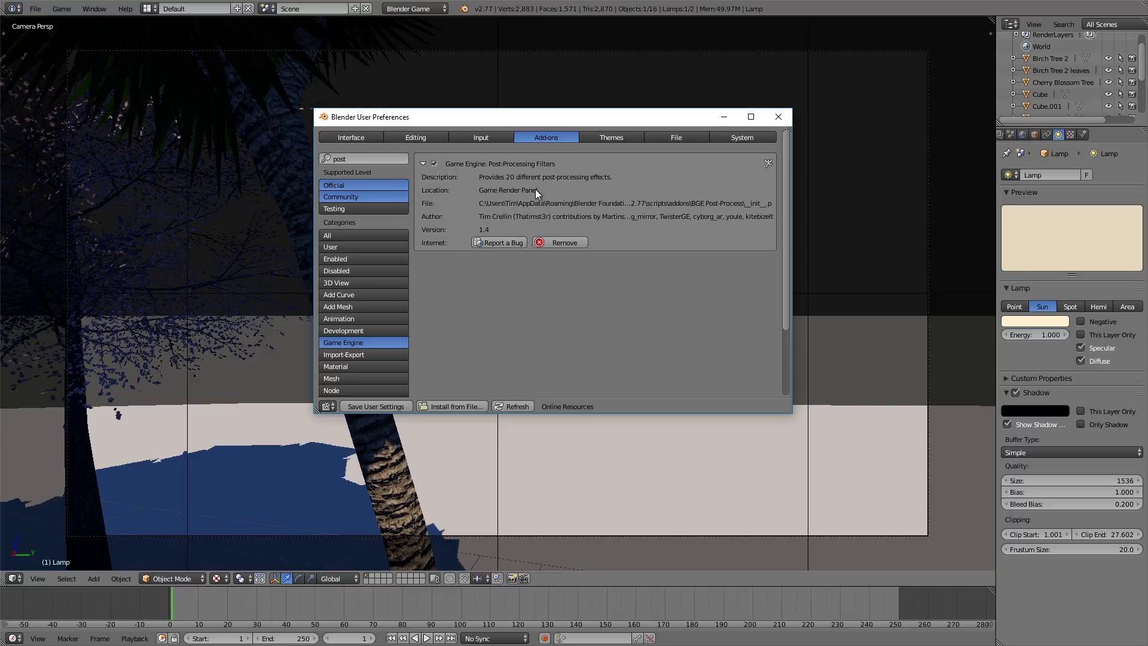
- Close the user preferences and start a new file with the default startup scene
{"action": "left_click", "coordinate": [779, 116]}
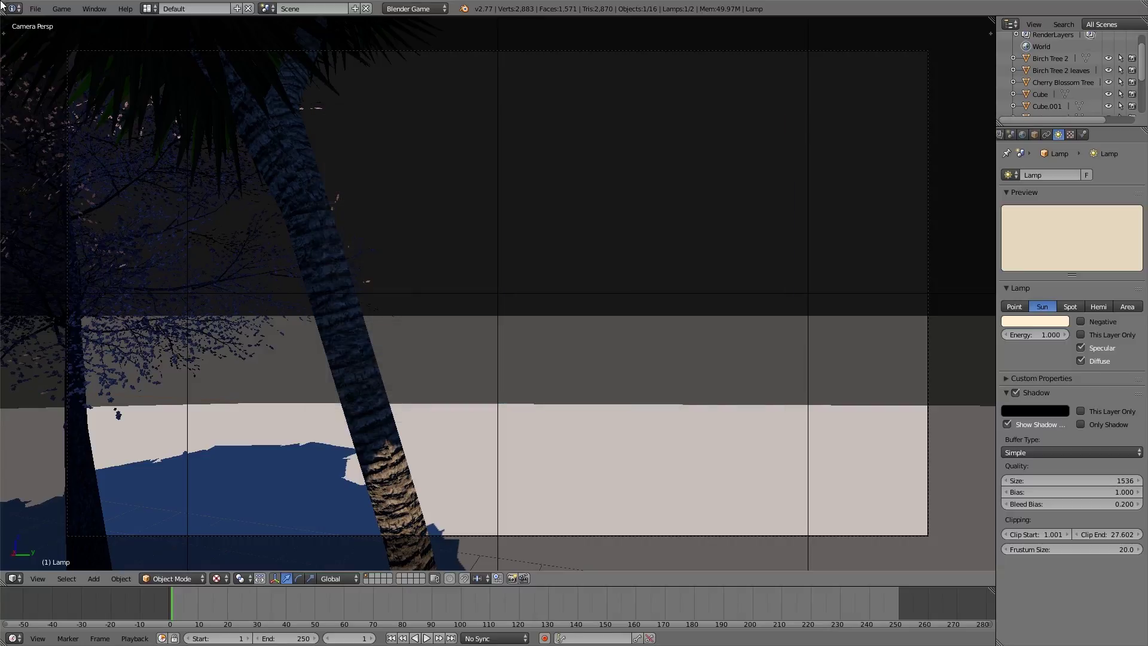
{"action": "left_click", "coordinate": [34, 9]}
{"action": "left_click", "coordinate": [43, 22]}
{"action": "left_click", "coordinate": [44, 31]}
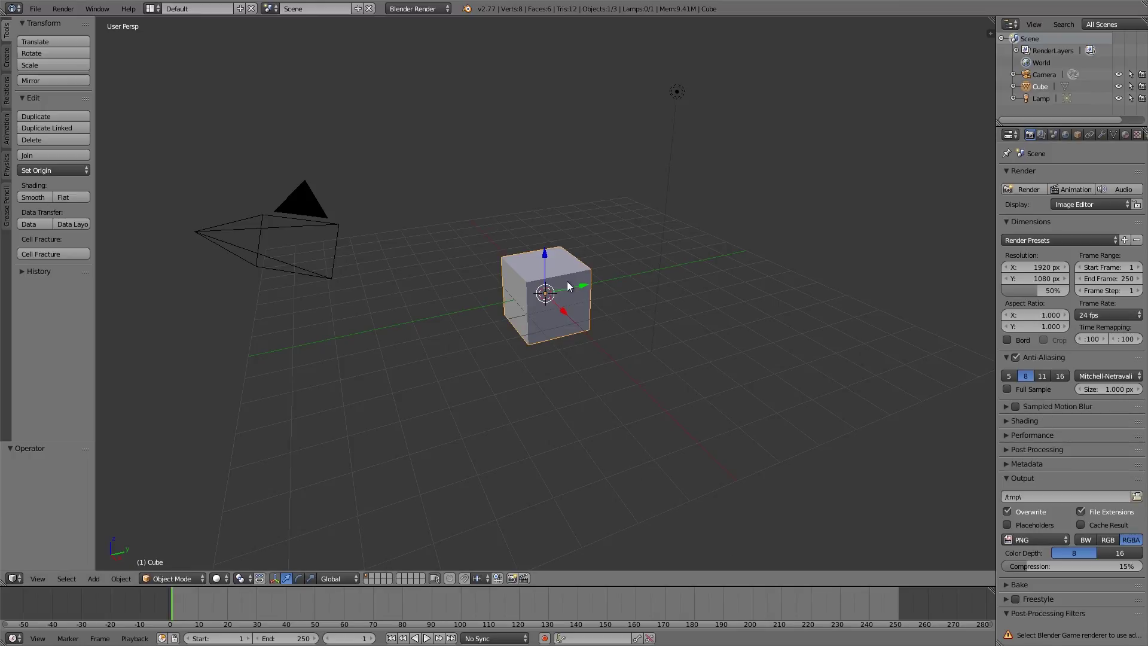
- Try the Cycles Render engine and return to Blender Render
{"action": "left_click", "coordinate": [416, 9]}
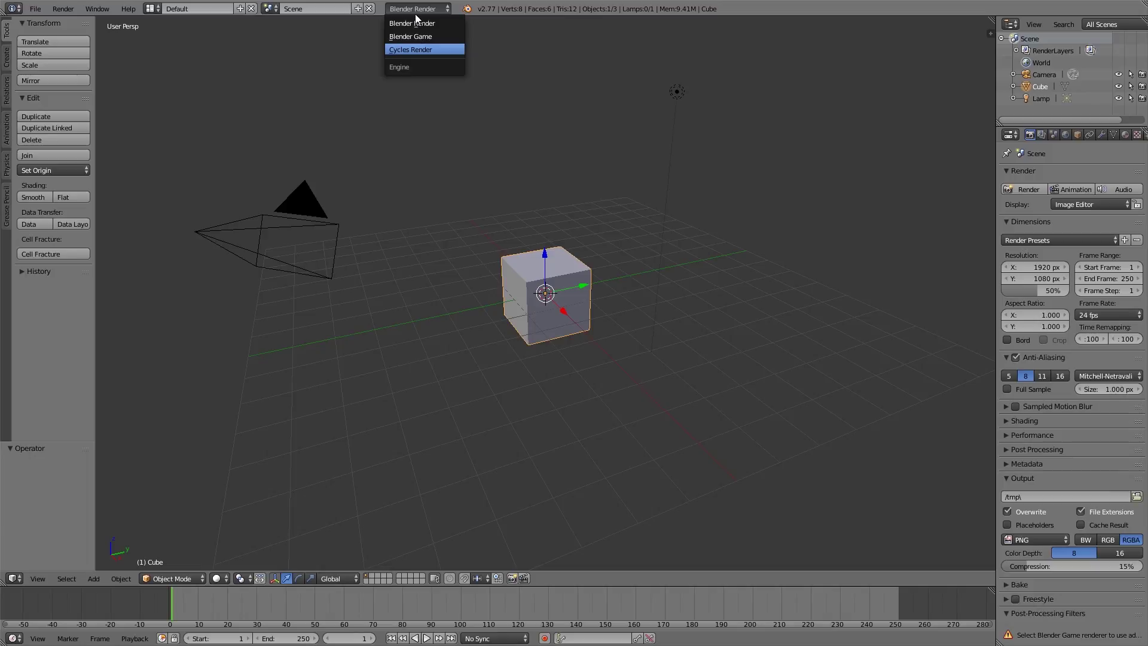
{"action": "left_click", "coordinate": [414, 47]}
{"action": "left_click", "coordinate": [422, 9]}
{"action": "left_click", "coordinate": [414, 23]}
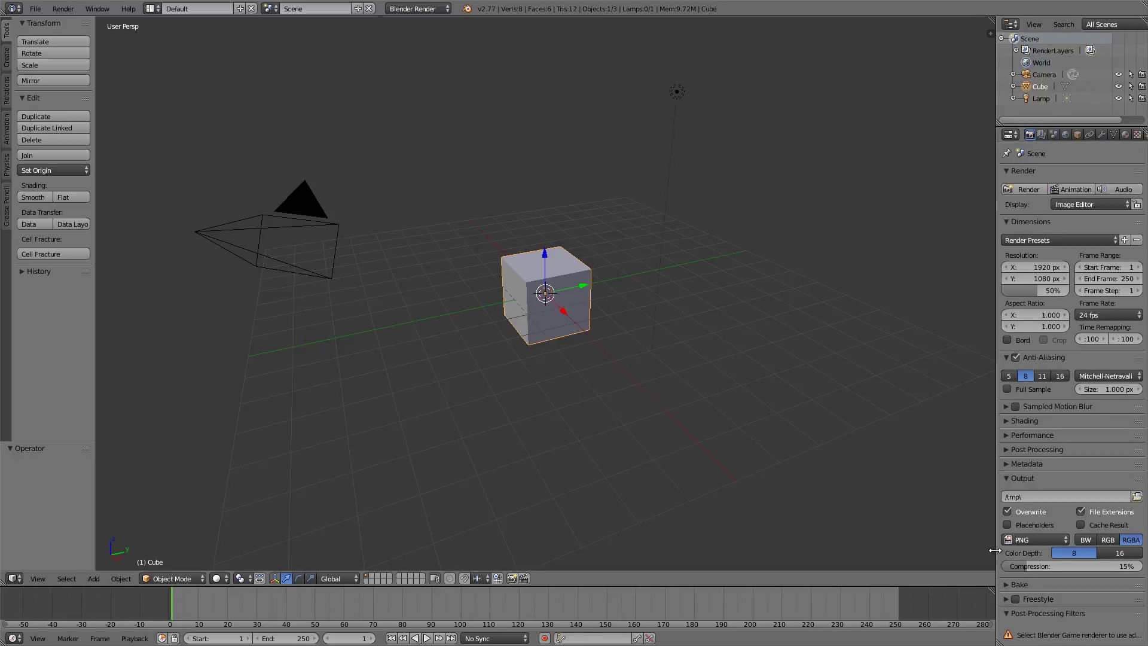
- Widen the properties editor, toggle the Post-Processing Filters section and switch the render engine to Blender Game
{"action": "left_click_drag", "start_coordinate": [995, 550], "coordinate": [933, 550]}
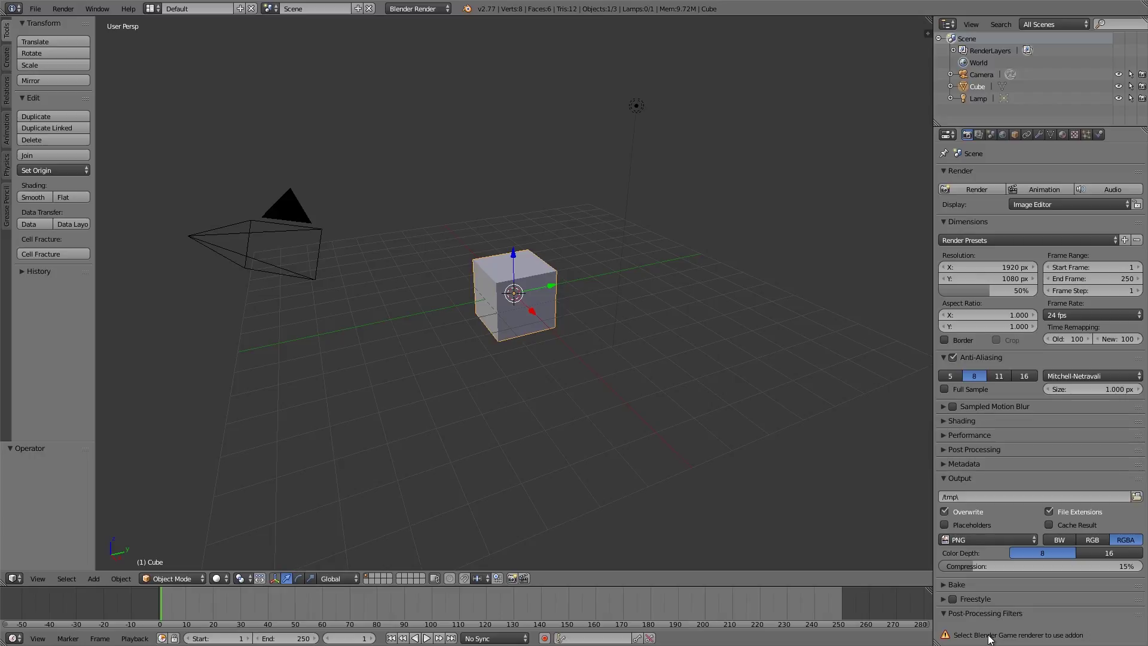
{"action": "left_click", "coordinate": [986, 613]}
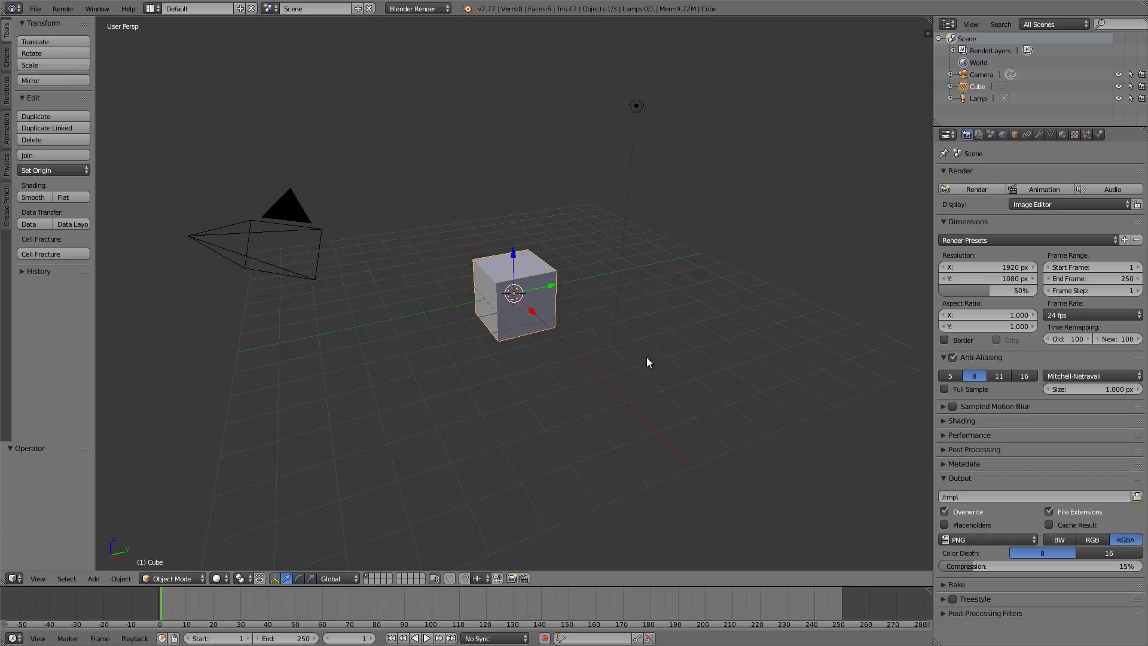
{"action": "left_click", "coordinate": [945, 614]}
{"action": "left_click", "coordinate": [419, 9]}
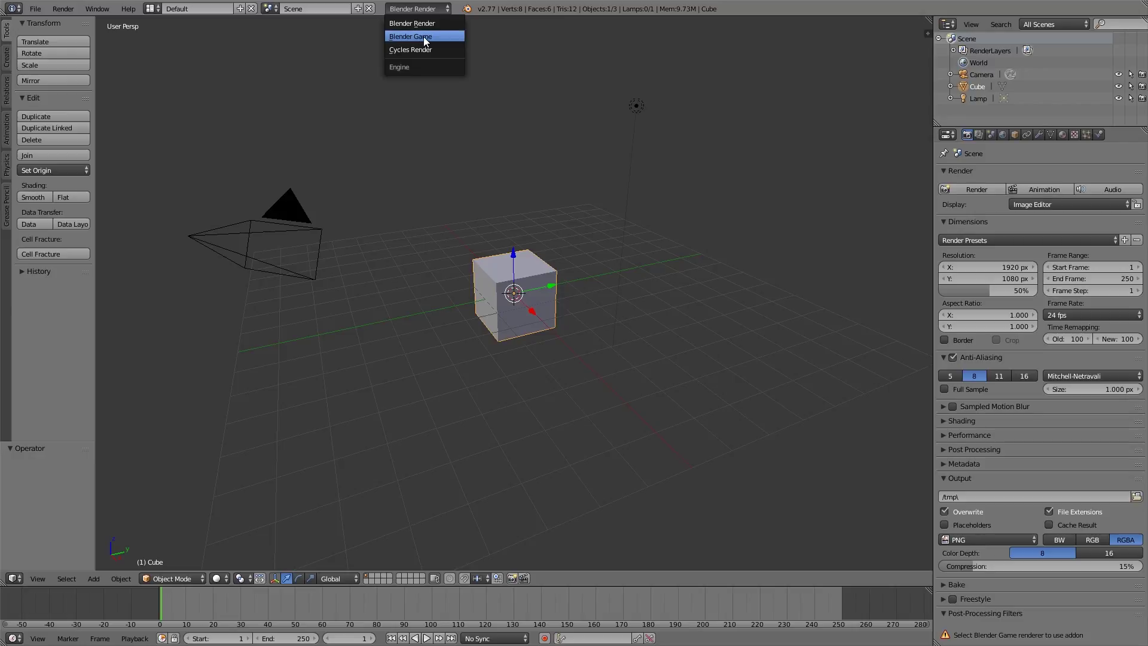
{"action": "left_click", "coordinate": [425, 38]}
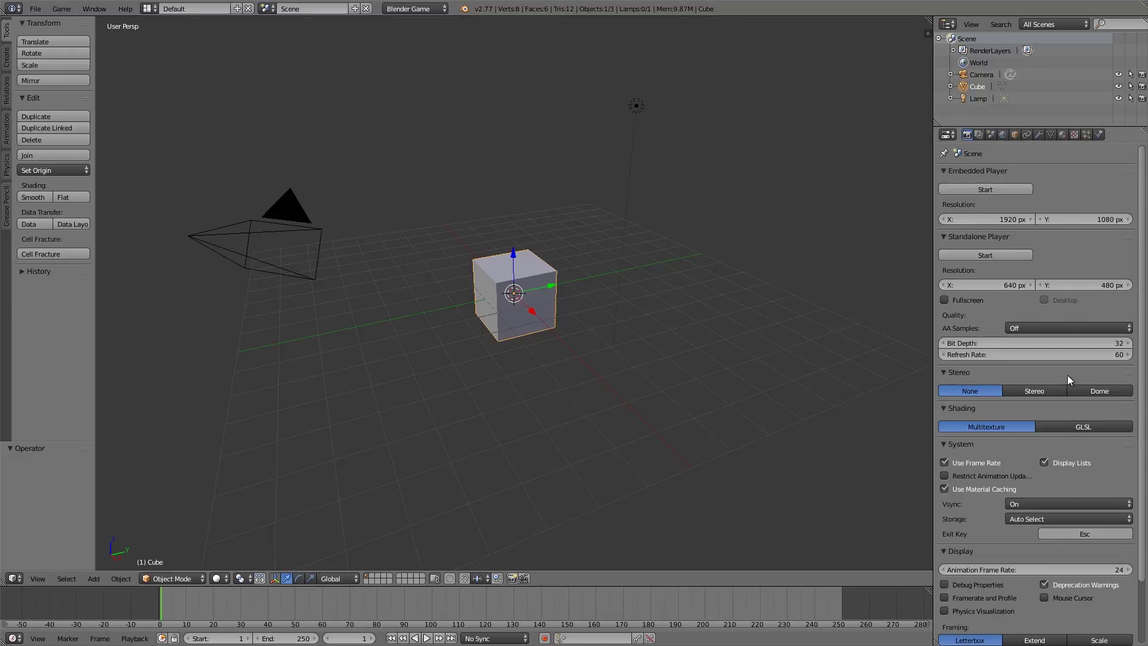
- Show the 3D view's properties sidebar and set the game engine's material shading mode to GLSL
{"action": "scroll", "coordinate": [1067, 377], "scroll_direction": "down", "scroll_amount": 3}
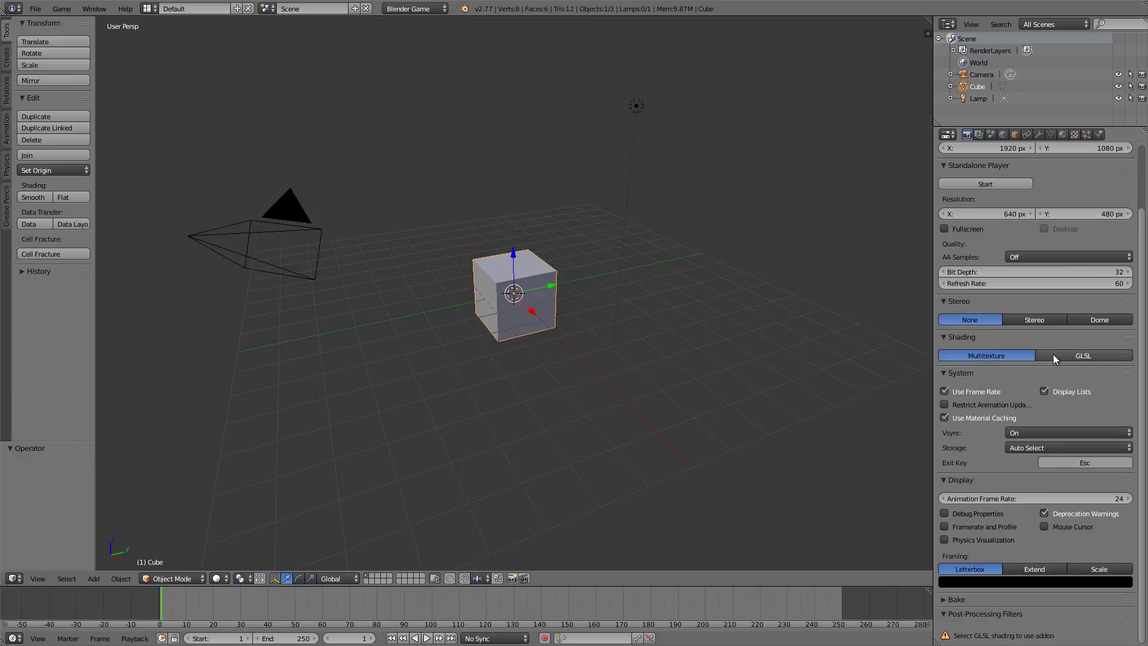
{"action": "key", "text": "n"}
{"action": "scroll", "coordinate": [853, 343], "scroll_direction": "down", "scroll_amount": 9}
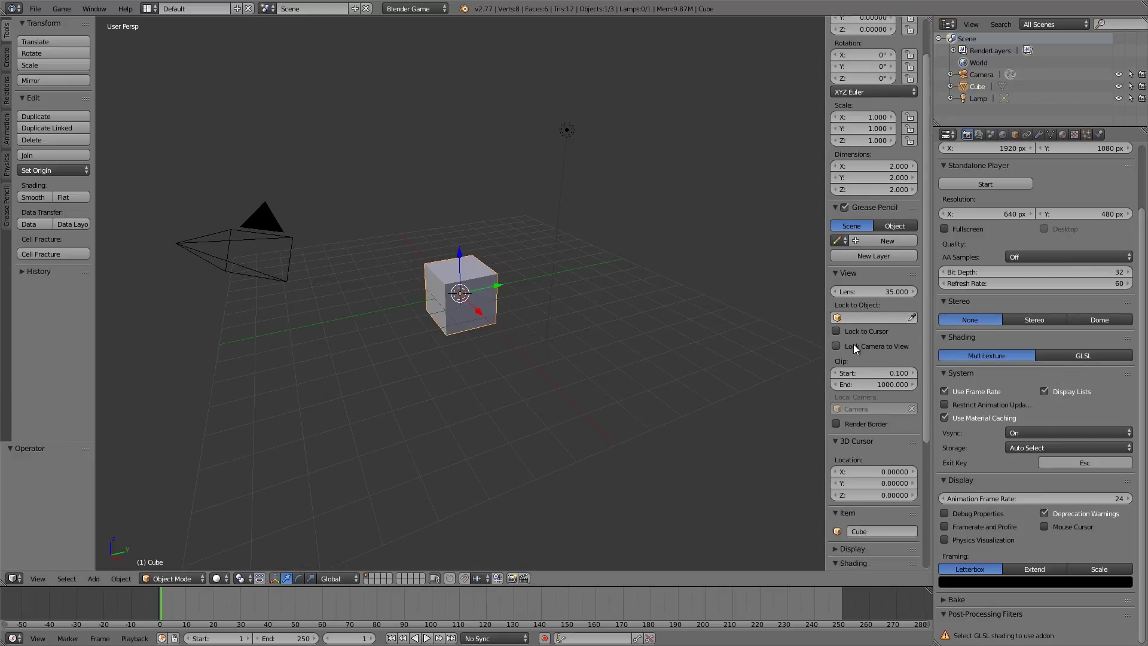
{"action": "left_click", "coordinate": [853, 414]}
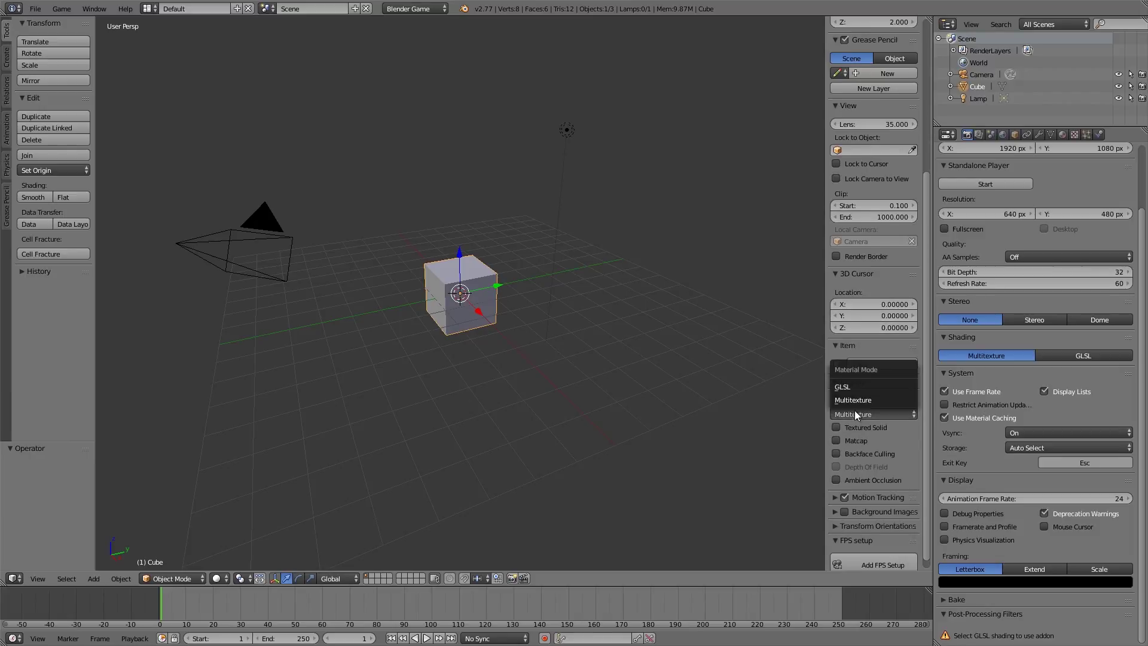
{"action": "left_click", "coordinate": [845, 386]}
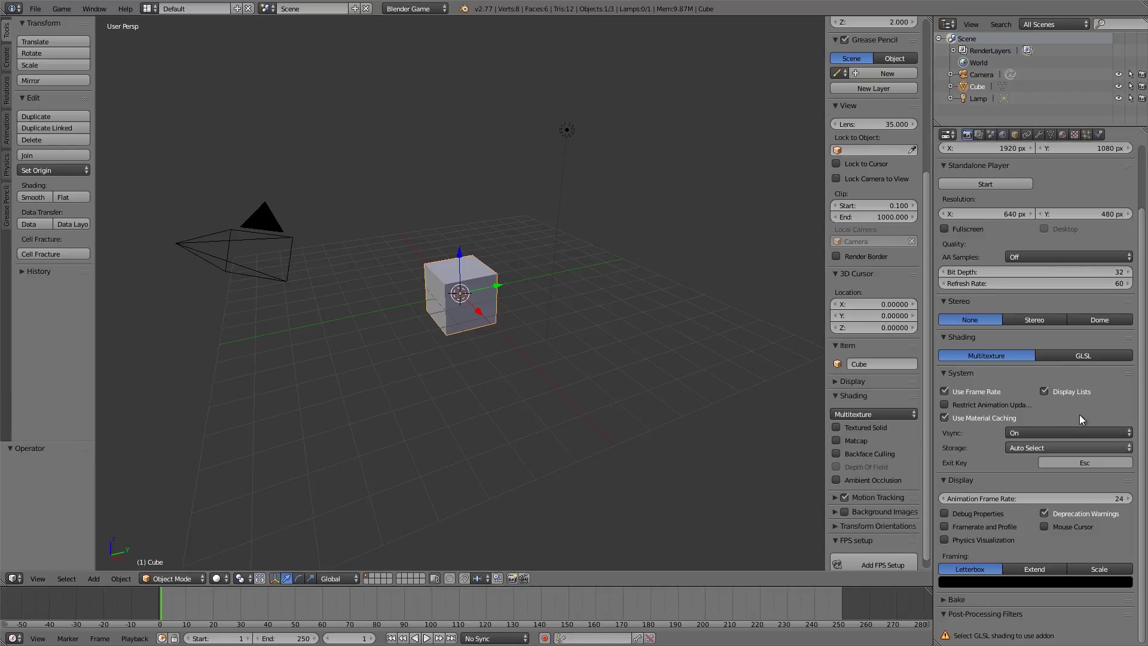
{"action": "left_click", "coordinate": [1059, 355]}
{"action": "scroll", "coordinate": [1046, 392], "scroll_direction": "down", "scroll_amount": 2}
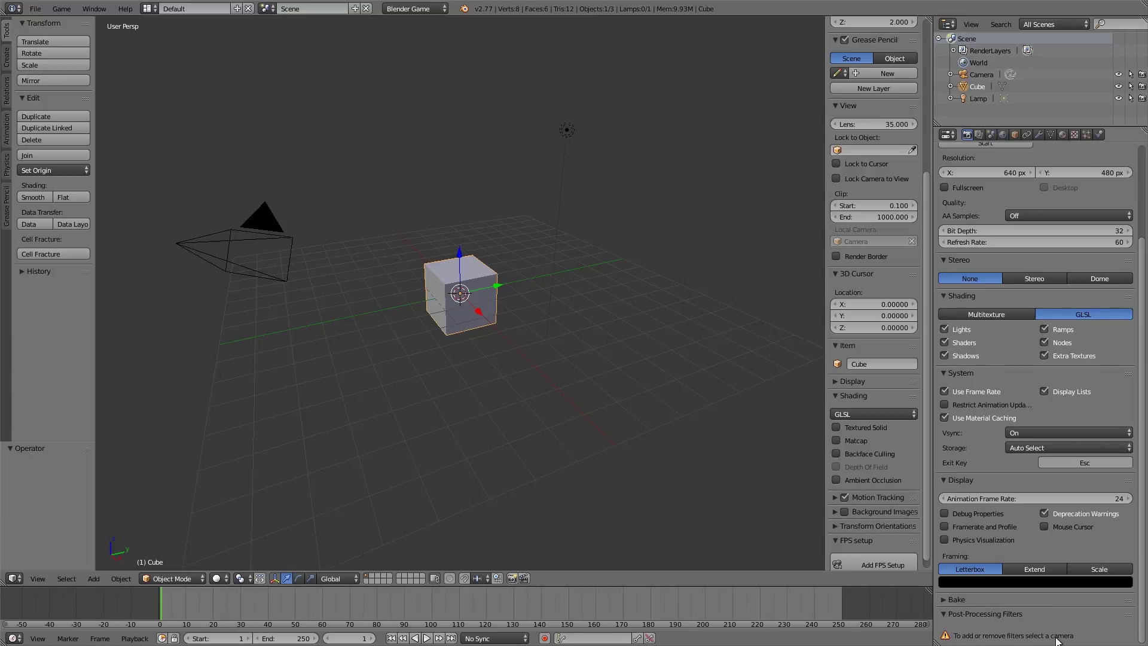
- Select the camera and set the viewport shading to Texture
{"action": "right_click", "coordinate": [270, 223]}
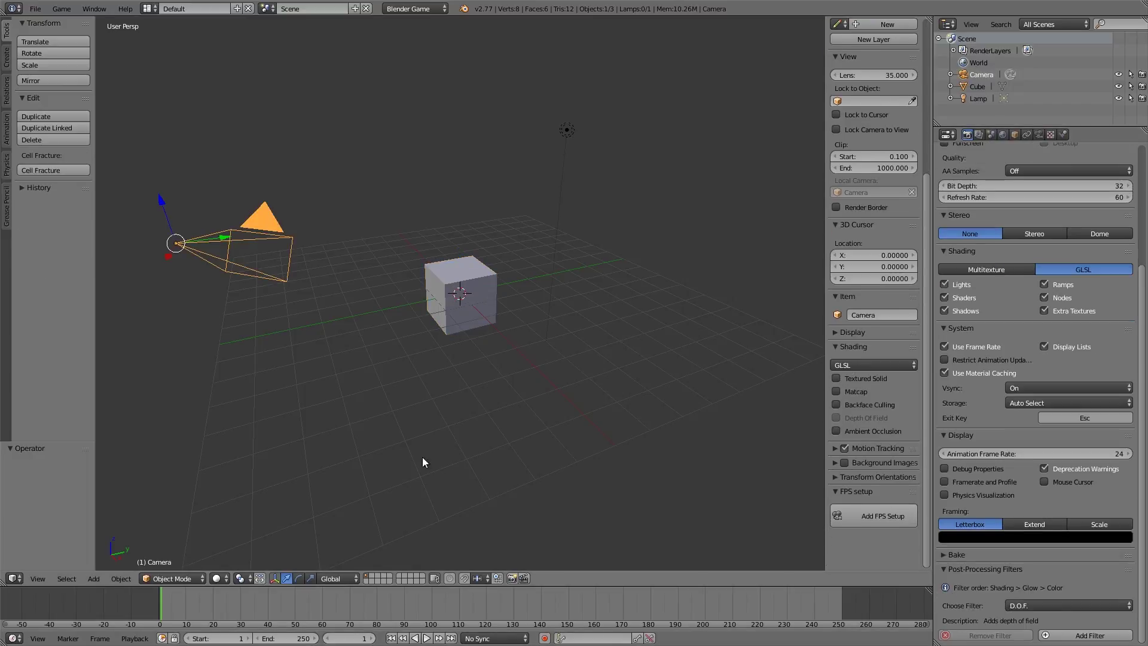
{"action": "left_click", "coordinate": [216, 578]}
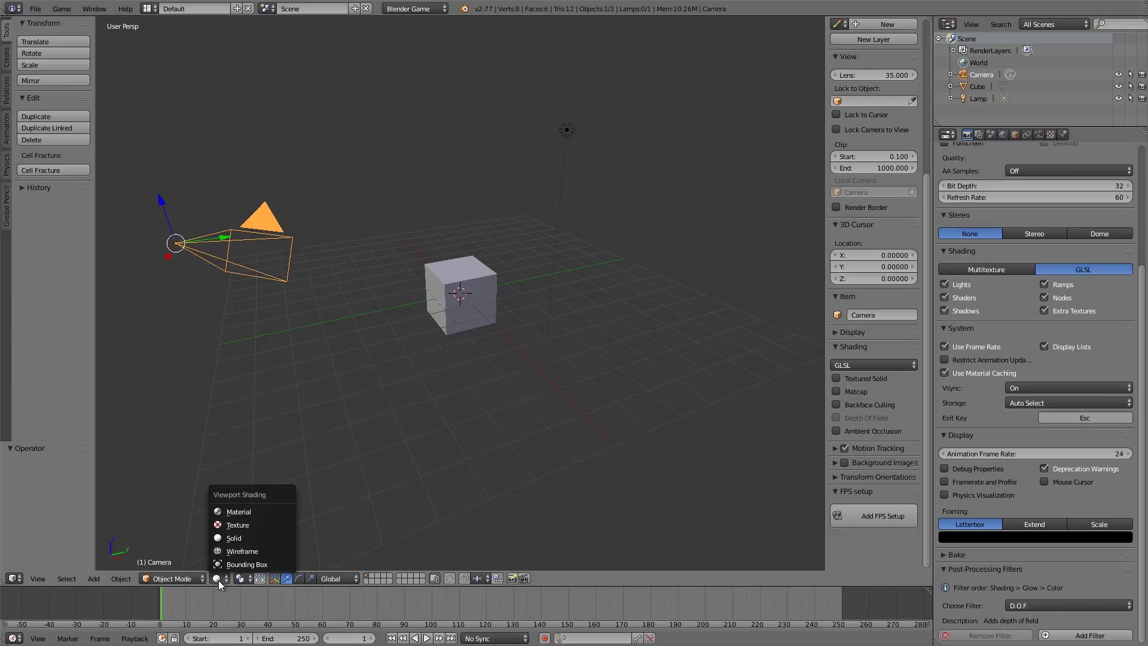
{"action": "left_click", "coordinate": [245, 526]}
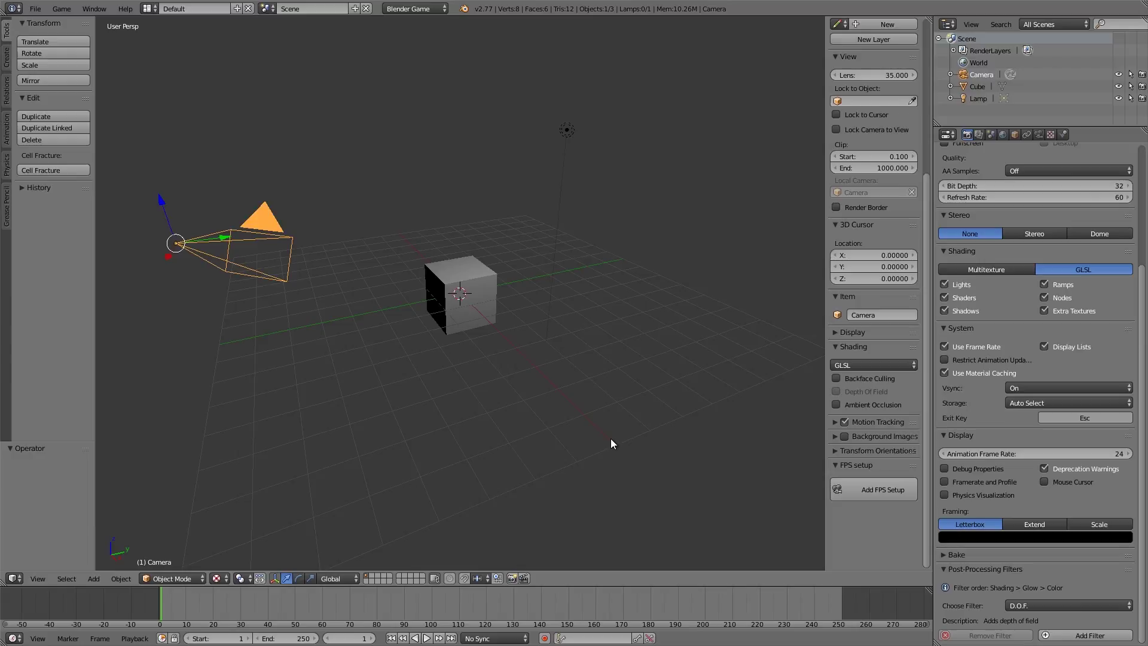
{"action": "left_click", "coordinate": [216, 578]}
{"action": "left_click", "coordinate": [458, 506]}
{"action": "left_click", "coordinate": [219, 579]}
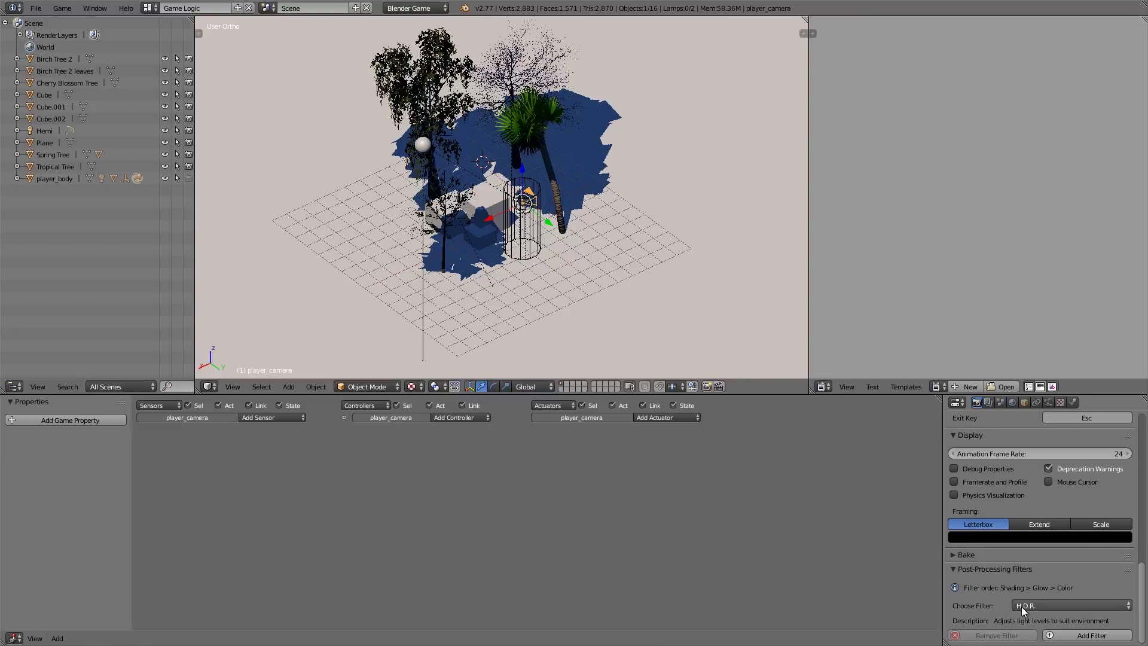
- Look through the available post-processing filters for the player camera and choose H.D.R
{"action": "left_click", "coordinate": [1027, 604]}
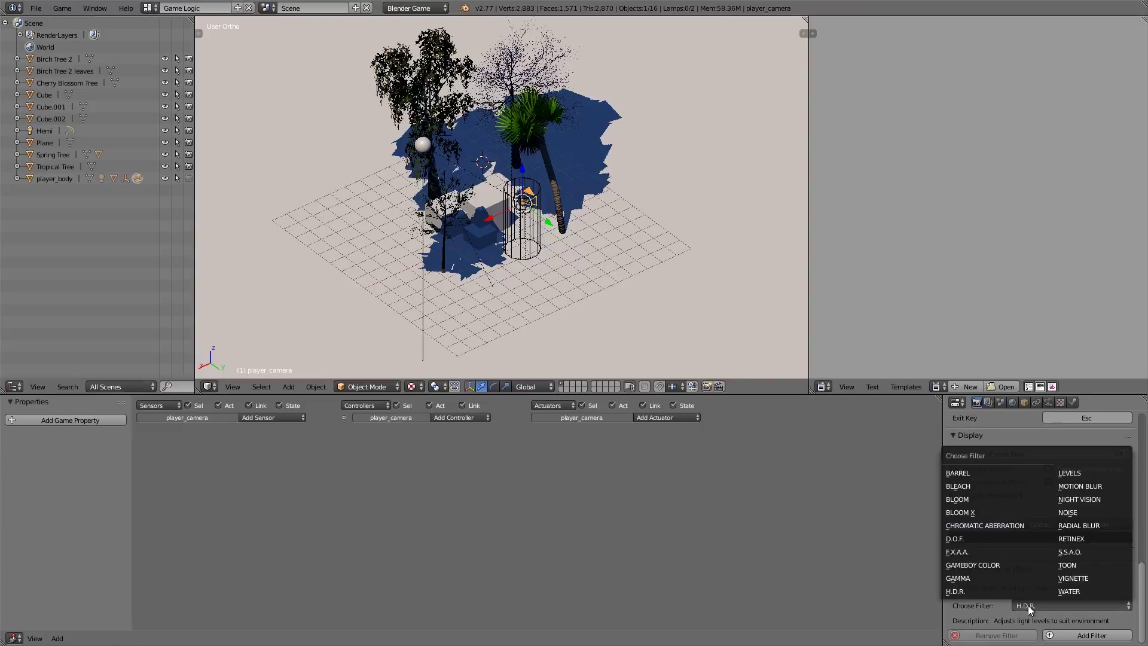
{"action": "left_click", "coordinate": [1028, 605]}
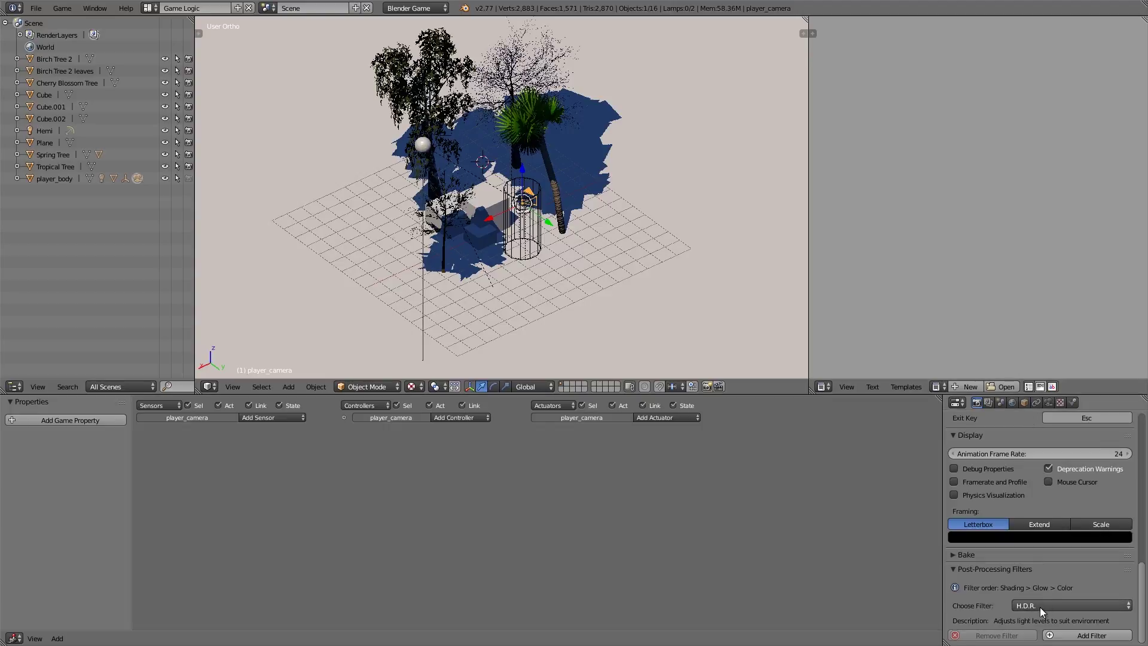
{"action": "left_click", "coordinate": [1039, 606]}
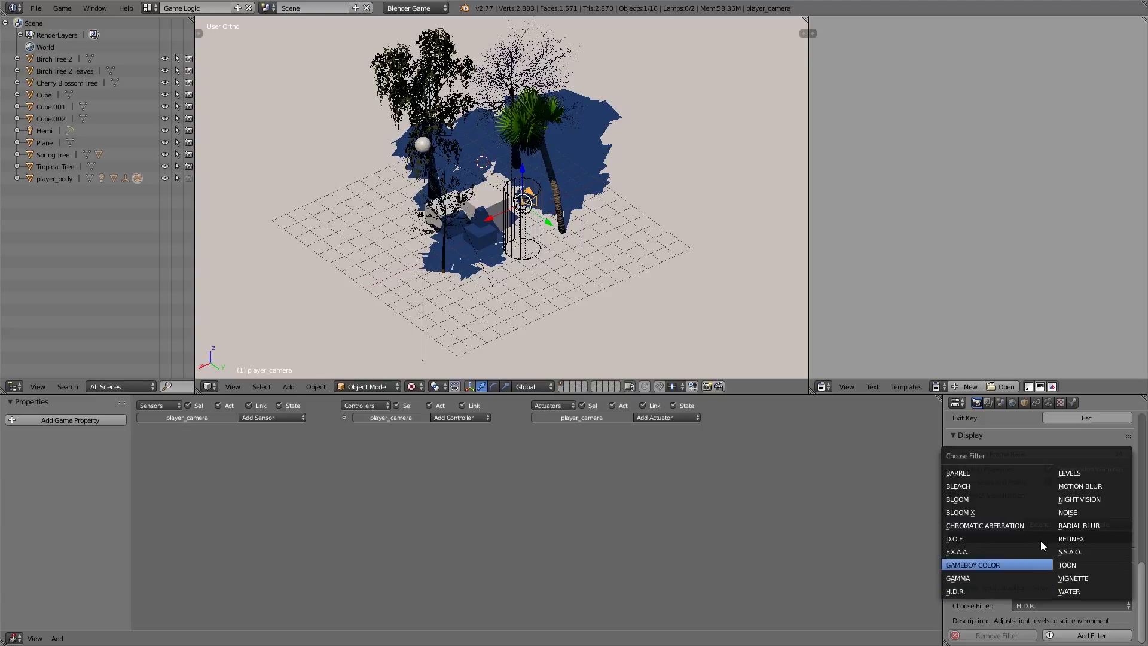
{"action": "left_click", "coordinate": [917, 611]}
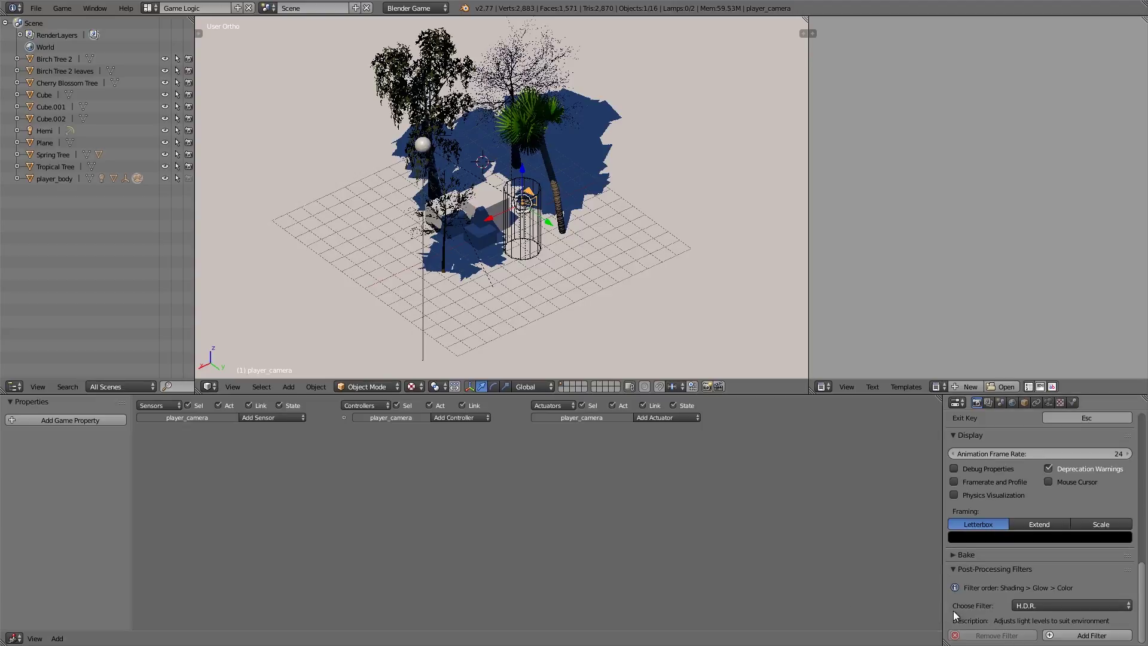
{"action": "left_click", "coordinate": [1052, 606]}
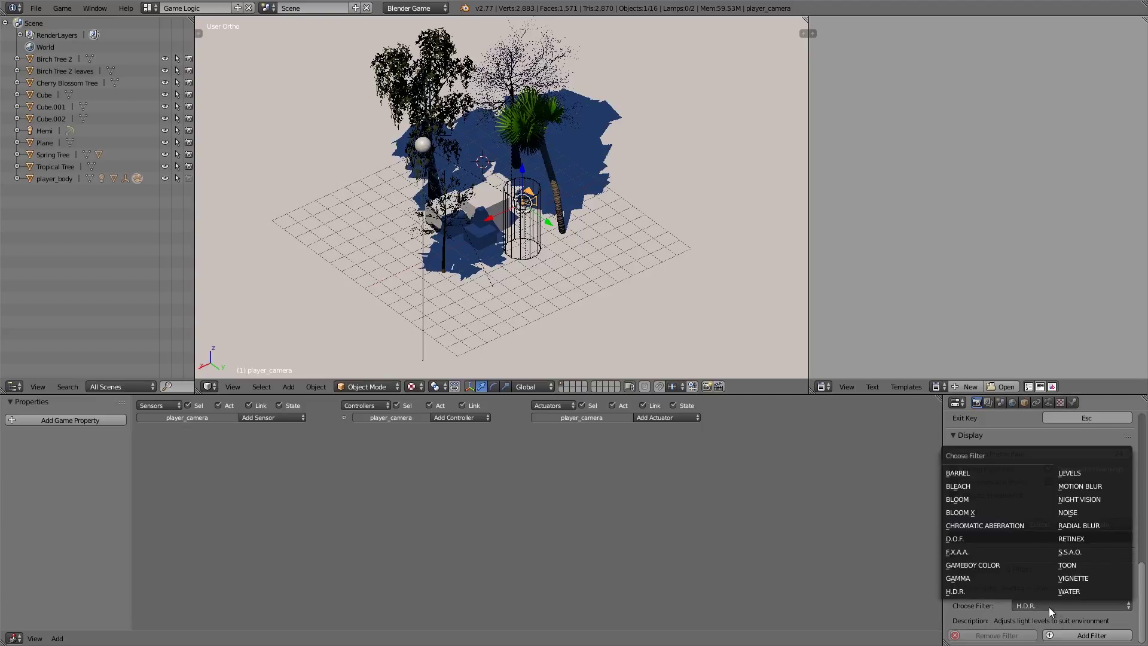
{"action": "left_click", "coordinate": [976, 591]}
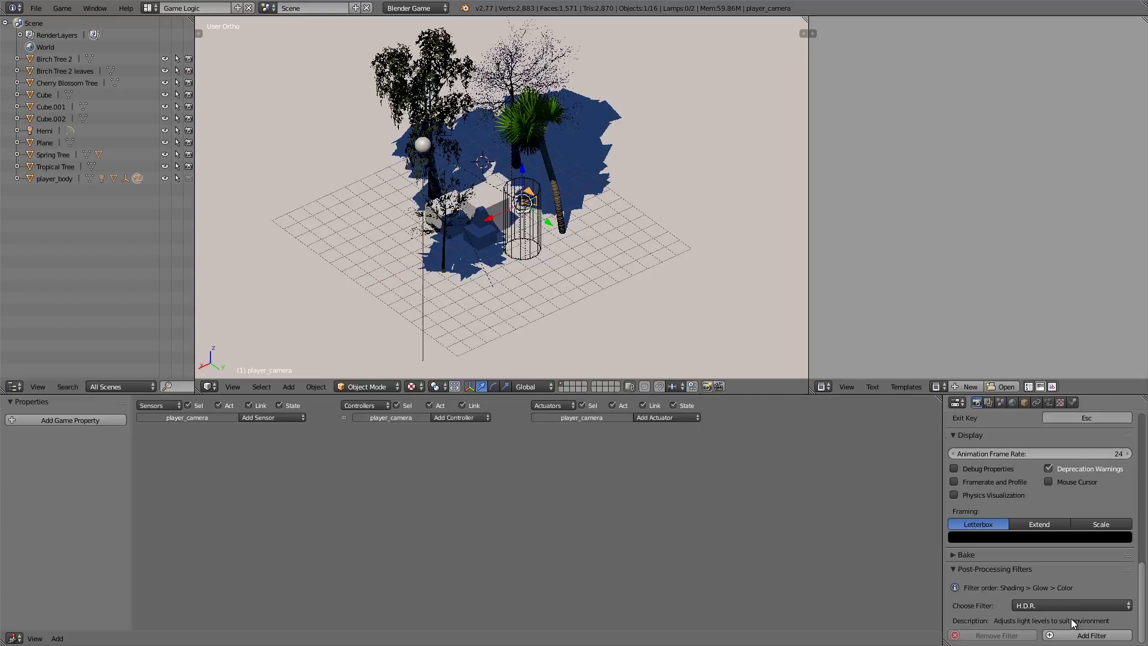
- Switch to the camera view and add the H.D.R. filter to the player camera
{"action": "scroll", "coordinate": [551, 142], "scroll_direction": "up", "scroll_amount": 10}
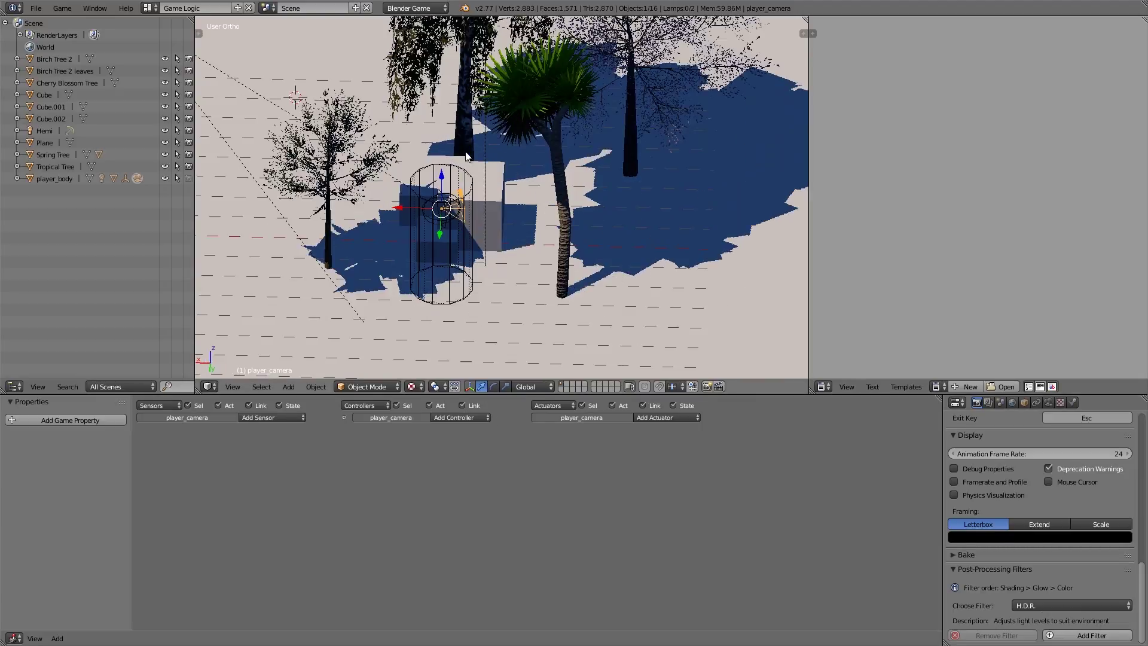
{"action": "middle_click_drag", "start_coordinate": [544, 264], "coordinate": [502, 166]}
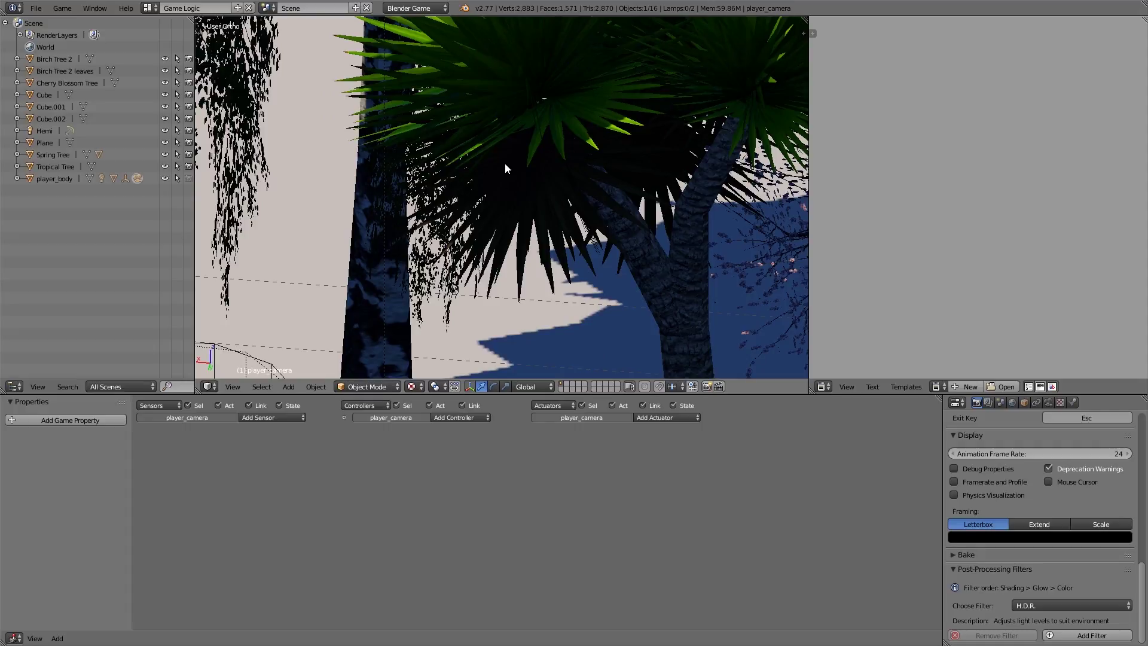
{"action": "key", "text": "KP_0"}
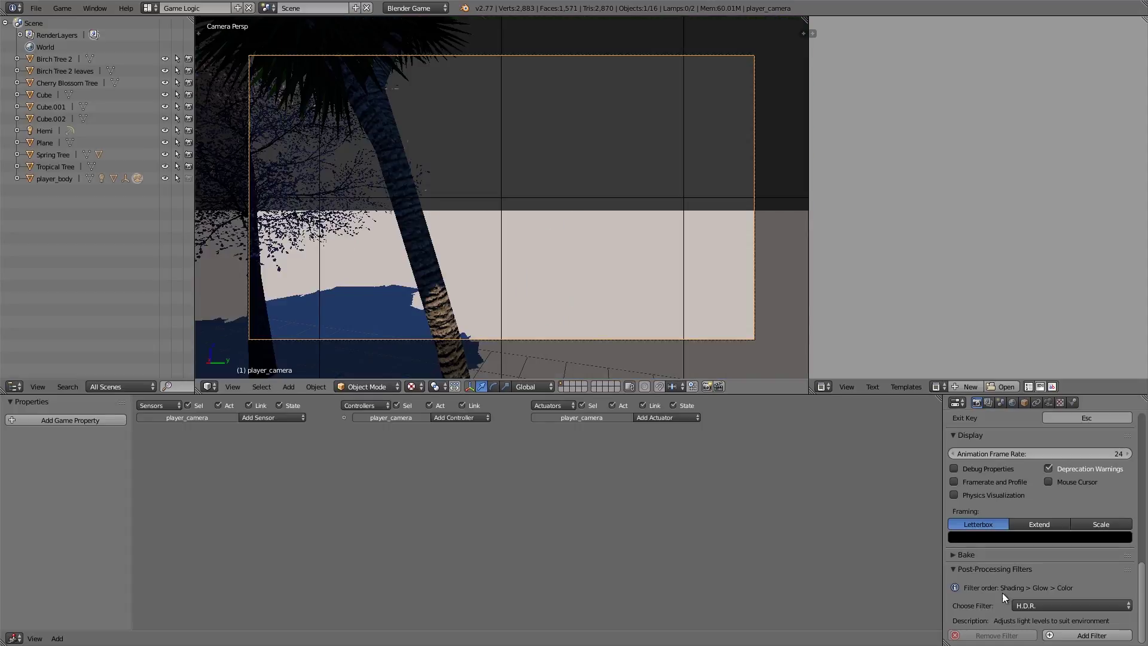
{"action": "left_click", "coordinate": [1091, 635]}
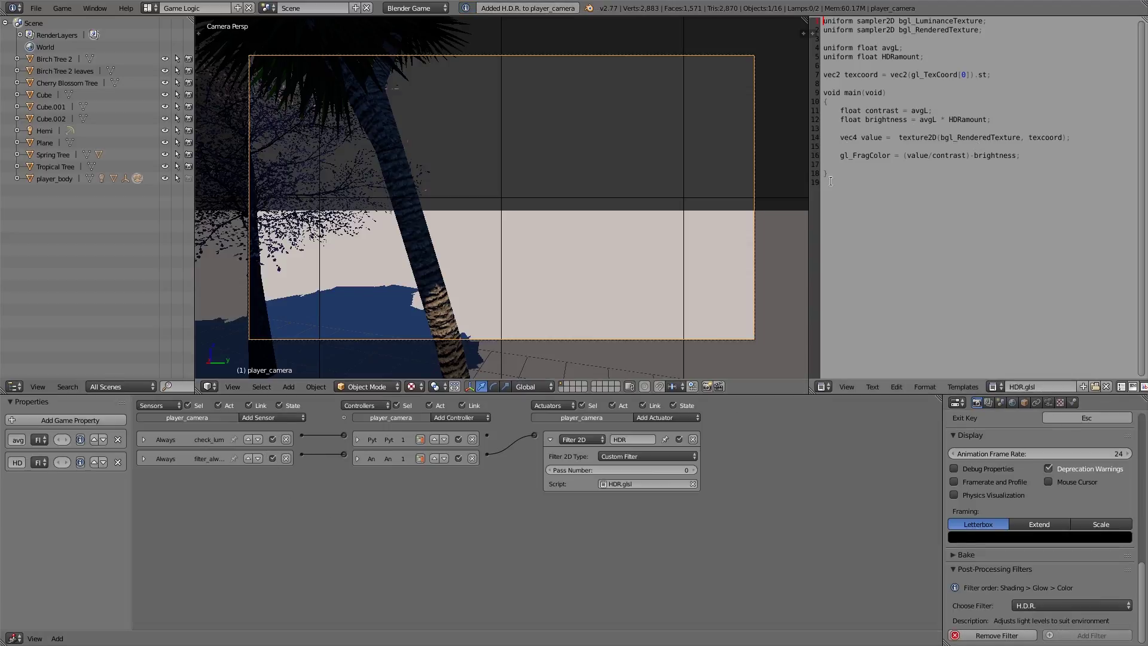
- Maximize the 3D view, run the game to preview the H.D.R. filter, and restore the layout
{"action": "key", "text": "ctrl+Up"}
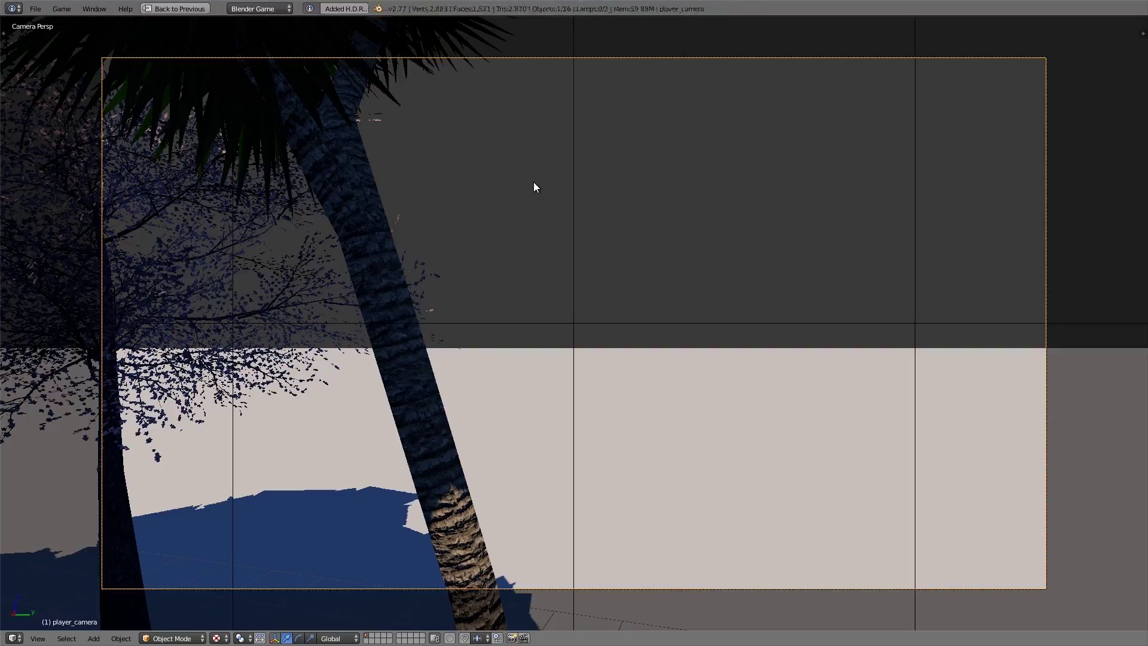
{"action": "key", "text": "p"}
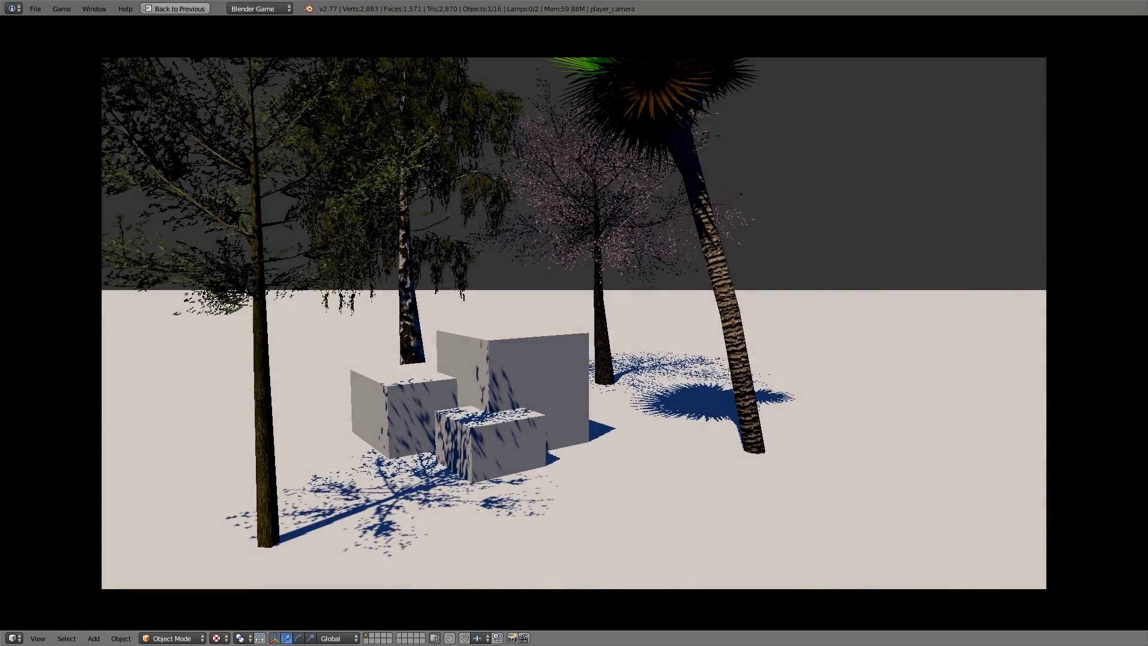
{"action": "key", "text": "Escape"}
{"action": "key", "text": "ctrl+Up"}
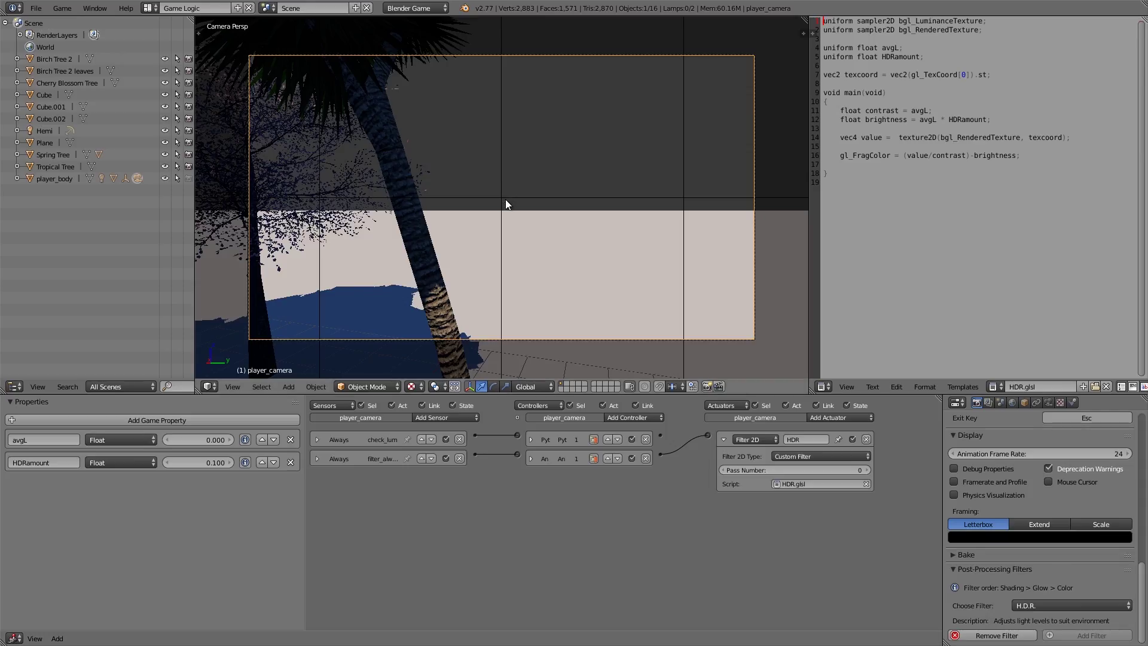
- Open the avgL game property's value for editing and play-test the H.D.R. effect again in the maximized camera view
{"action": "left_click", "coordinate": [209, 440]}
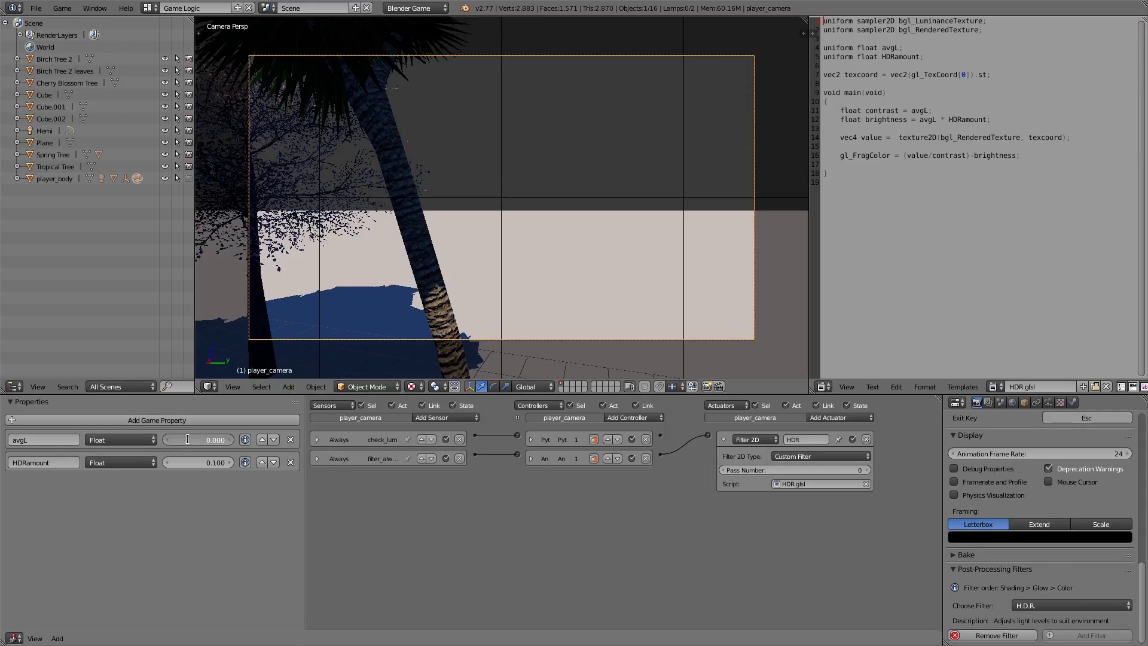
{"action": "type", "text": "1"}
{"action": "key", "text": "Return"}
{"action": "key", "text": "ctrl+Up"}
{"action": "key", "text": "p"}
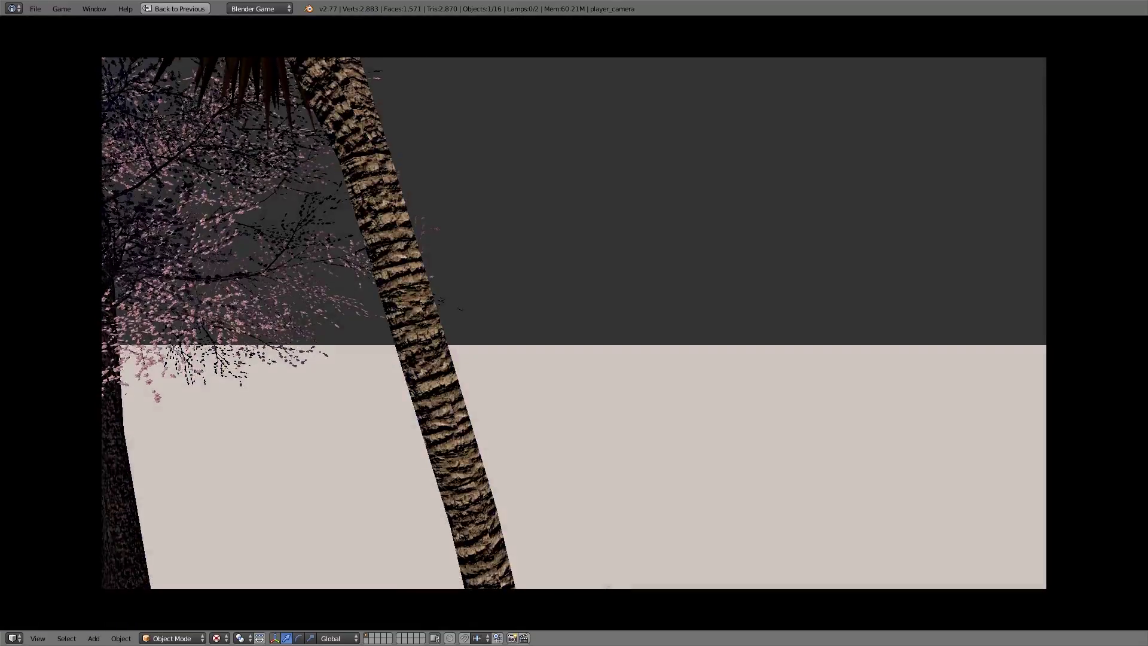
{"action": "key", "text": "Escape"}
{"action": "key", "text": "ctrl+Up"}
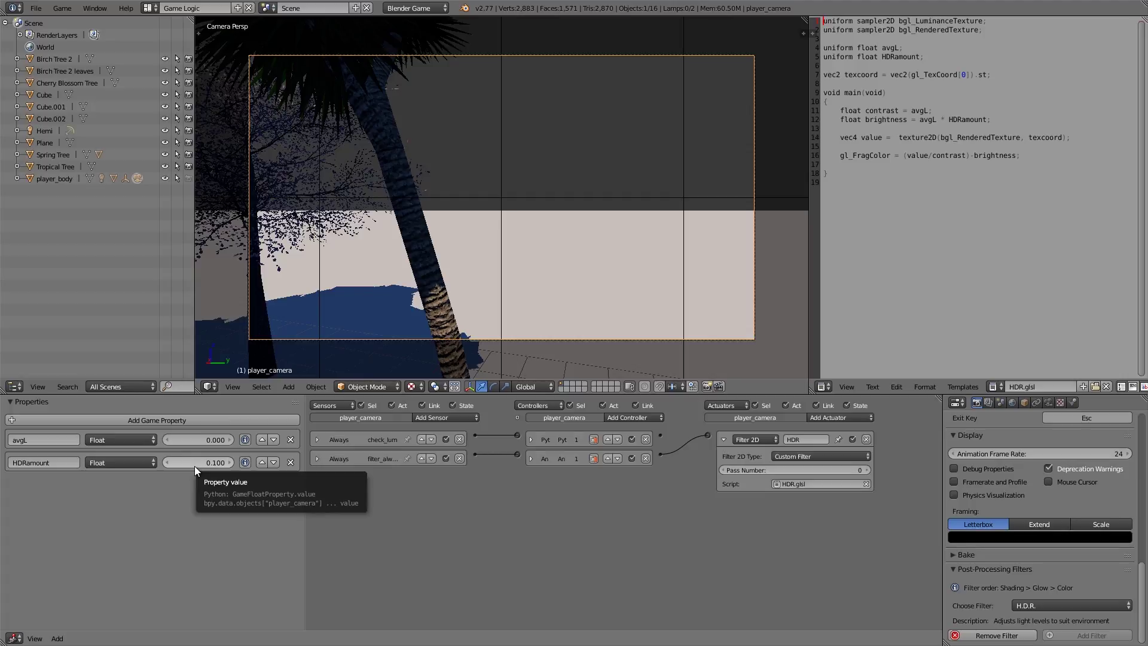
{"action": "key", "text": "ctrl+Up"}
{"action": "key", "text": "p"}
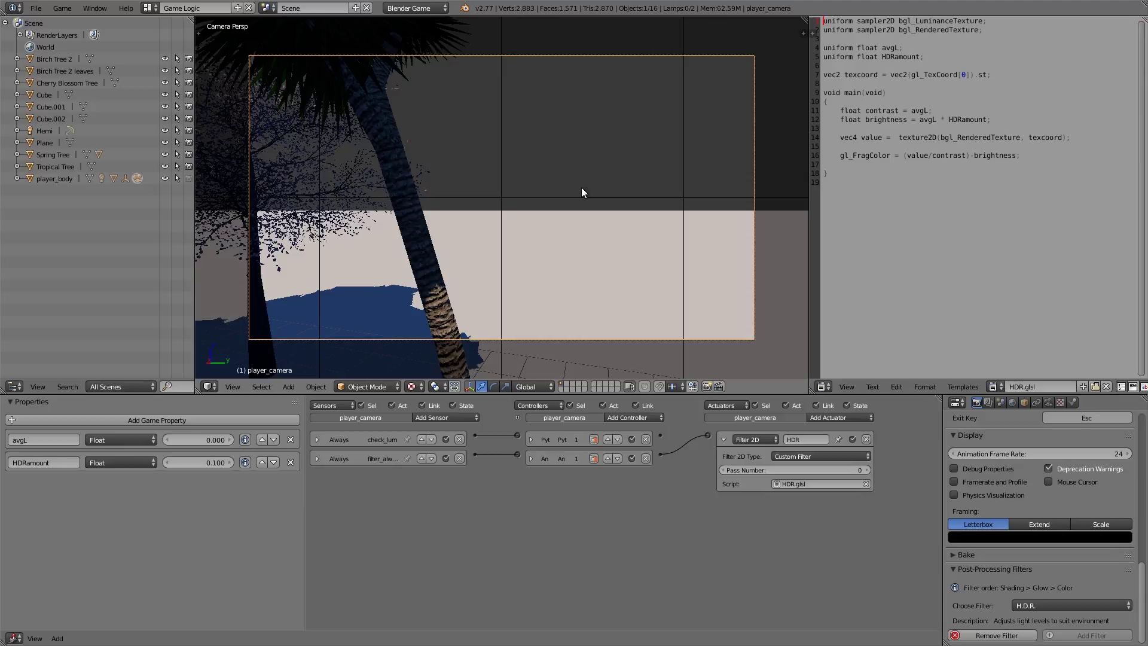
- Choose the MOTION BLUR post-processing filter and add it to the player camera
{"action": "scroll", "coordinate": [1016, 589], "scroll_direction": "down", "scroll_amount": 1}
{"action": "left_click", "coordinate": [1067, 584]}
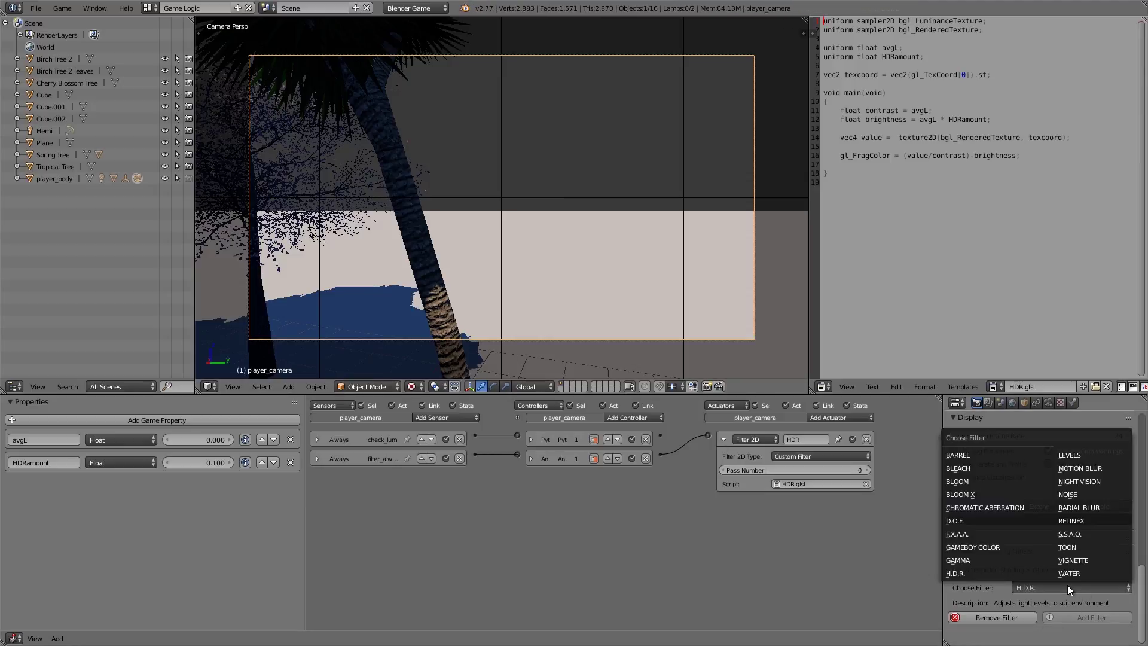
{"action": "left_click", "coordinate": [1086, 468]}
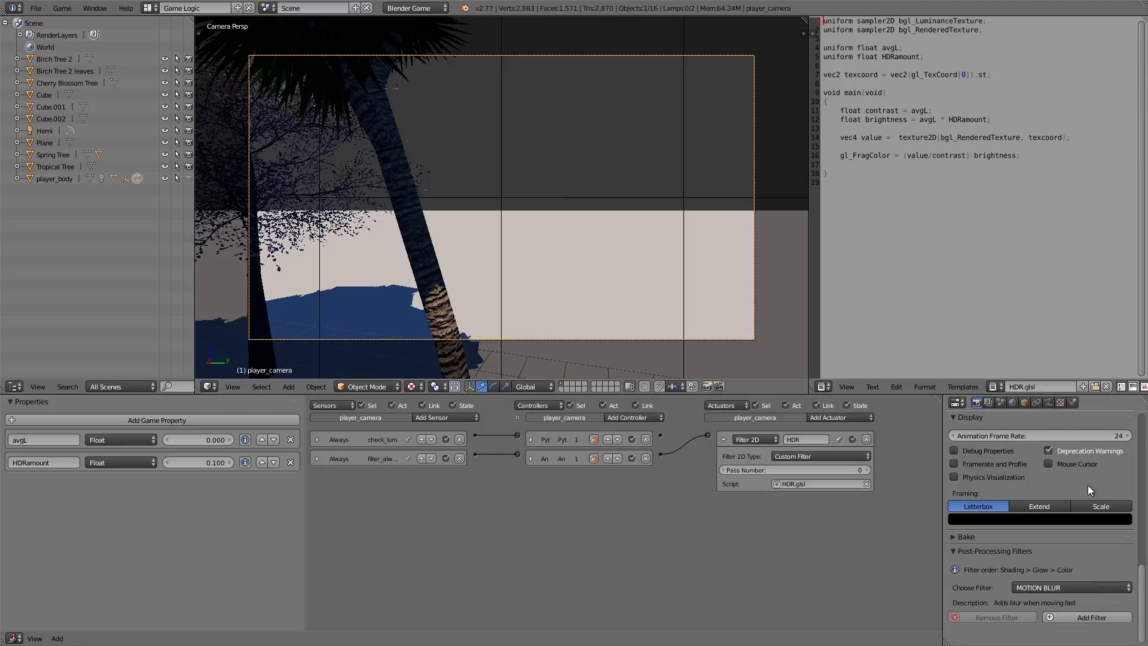
{"action": "left_click", "coordinate": [1085, 617]}
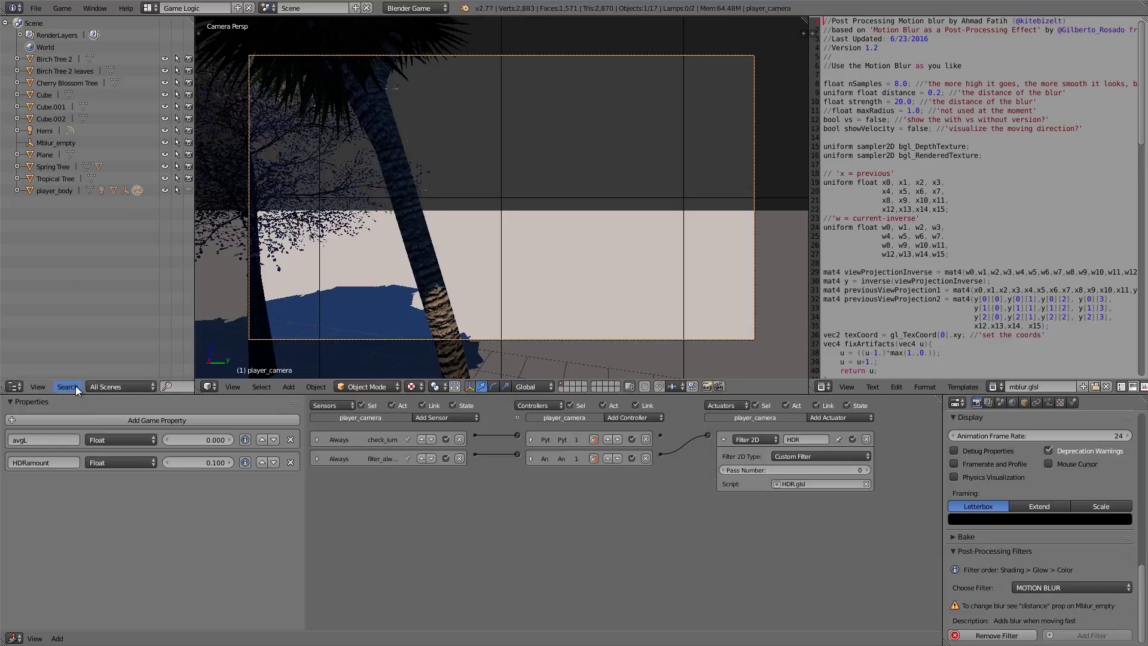
- Select the Mblur_empty object, leave the camera view, and try moving the empty in the scene
{"action": "left_click", "coordinate": [29, 144]}
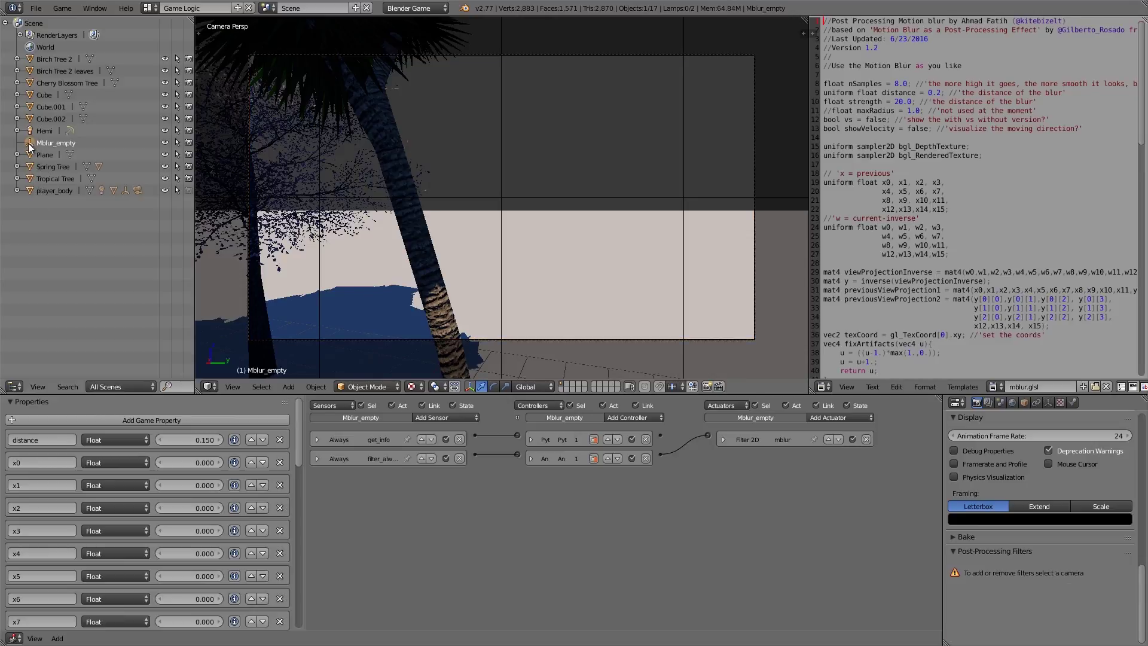
{"action": "key", "text": "KP_0"}
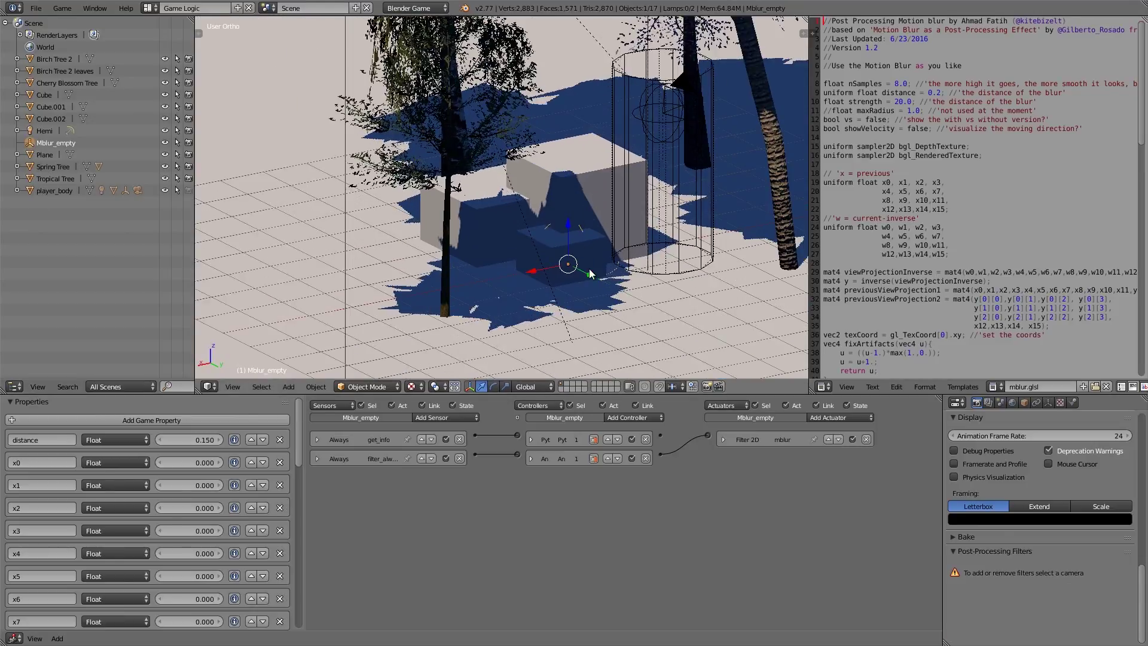
{"action": "key", "text": "g"}
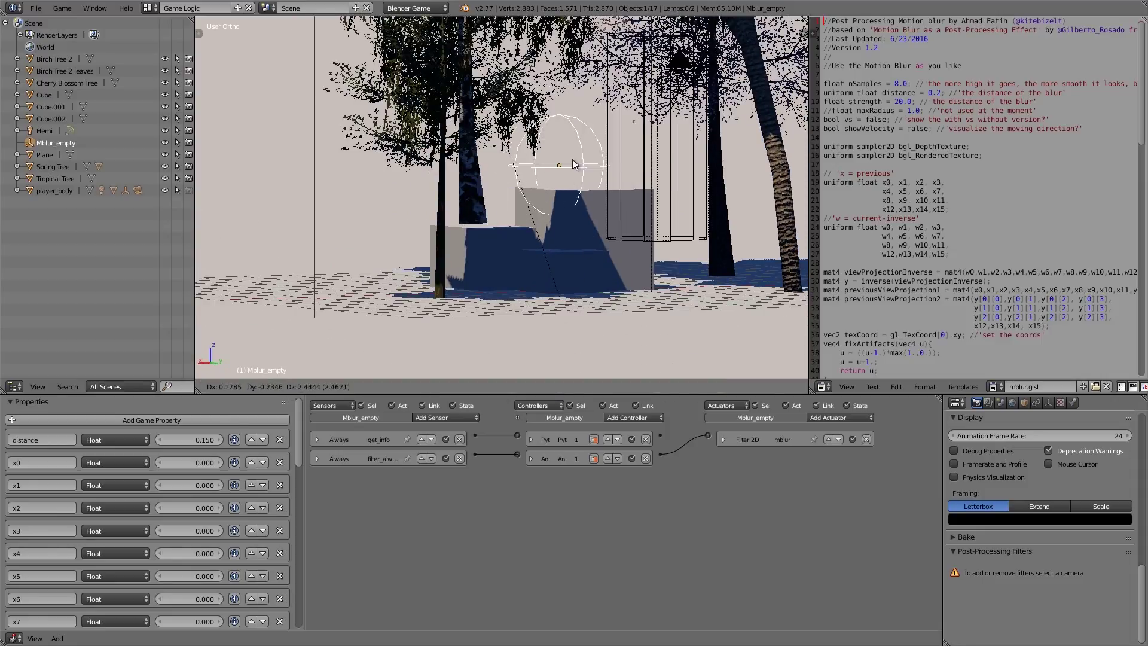
{"action": "right_click", "coordinate": [399, 214]}
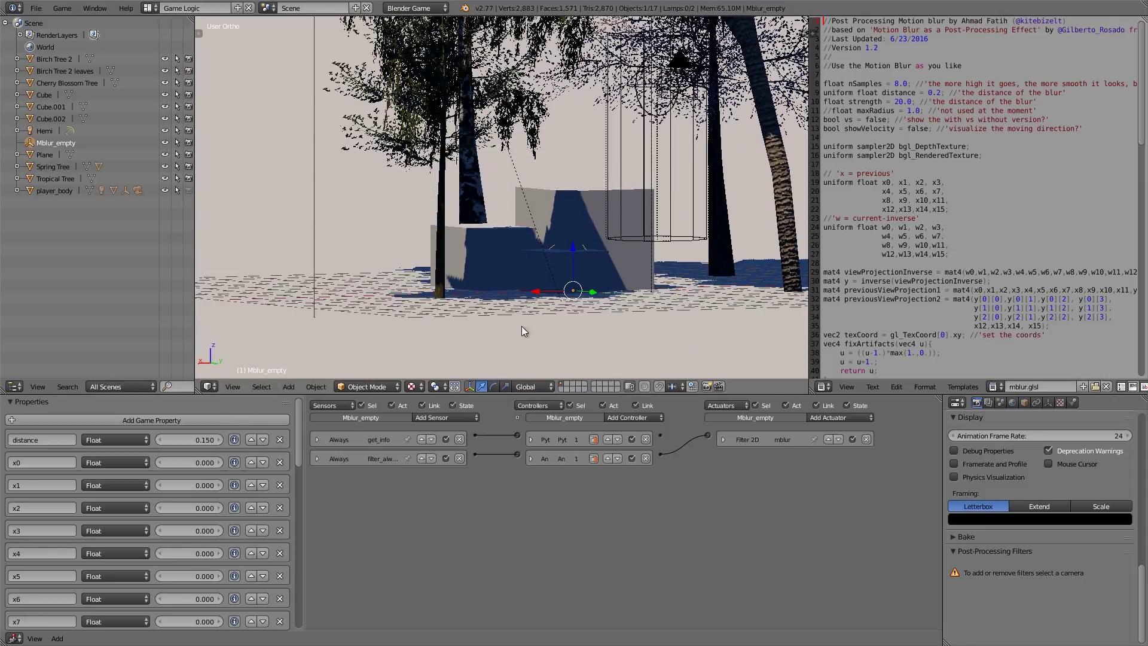
{"action": "scroll", "coordinate": [538, 364], "scroll_direction": "down", "scroll_amount": 2}
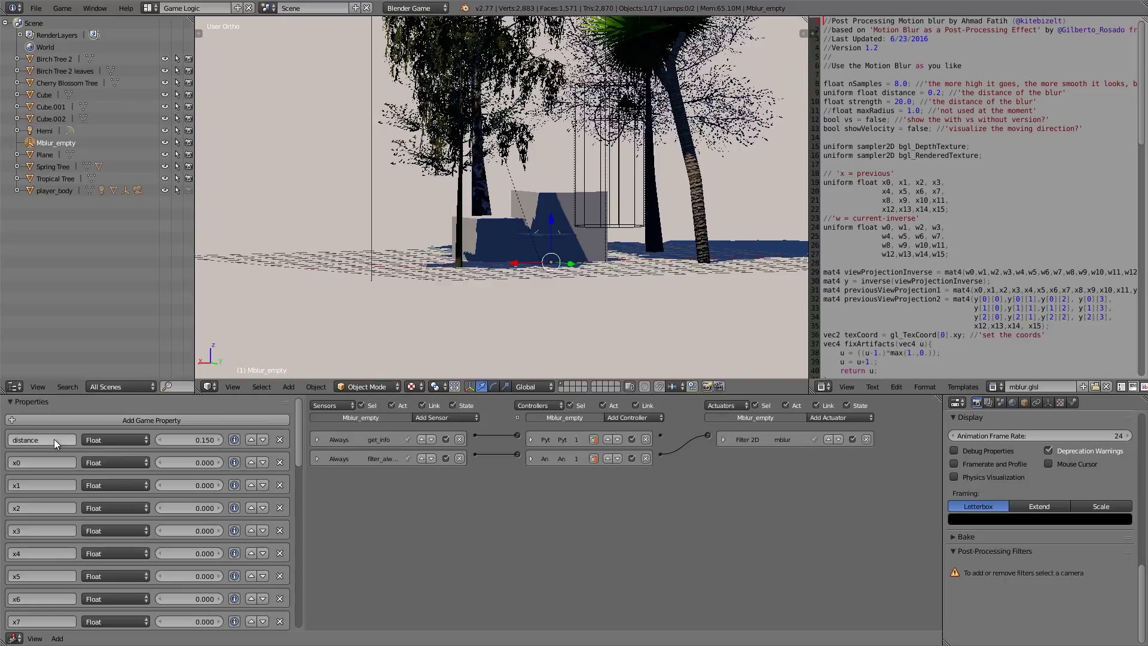
- Raise the distance game property of Mblur_empty to 0.75 and play-test the motion blur from the camera view
{"action": "left_click", "coordinate": [218, 440]}
{"action": "left_click", "coordinate": [218, 440]}
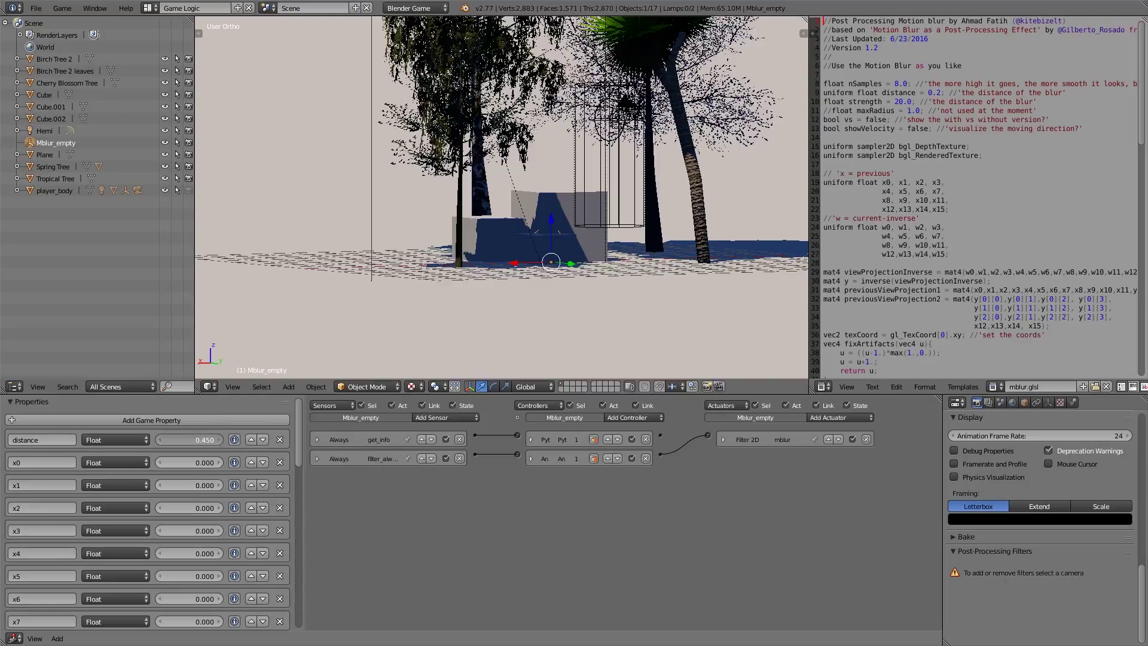
{"action": "left_click", "coordinate": [219, 440]}
{"action": "left_click", "coordinate": [218, 440]}
{"action": "left_click", "coordinate": [219, 440]}
{"action": "left_click", "coordinate": [218, 440]}
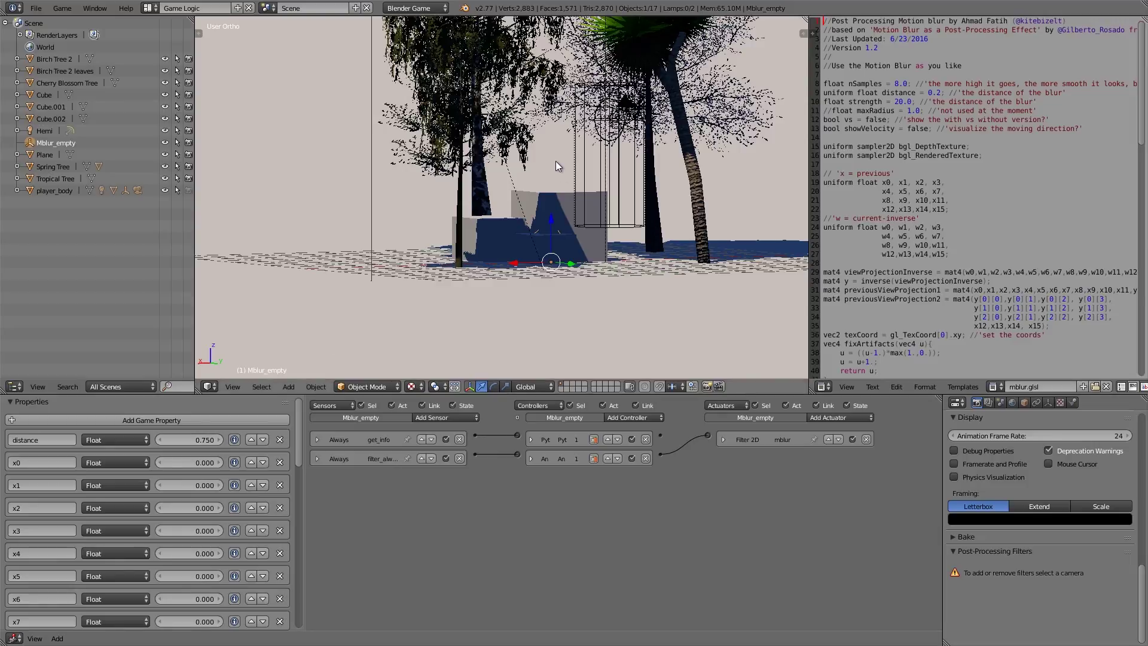
{"action": "key", "text": "KP_0"}
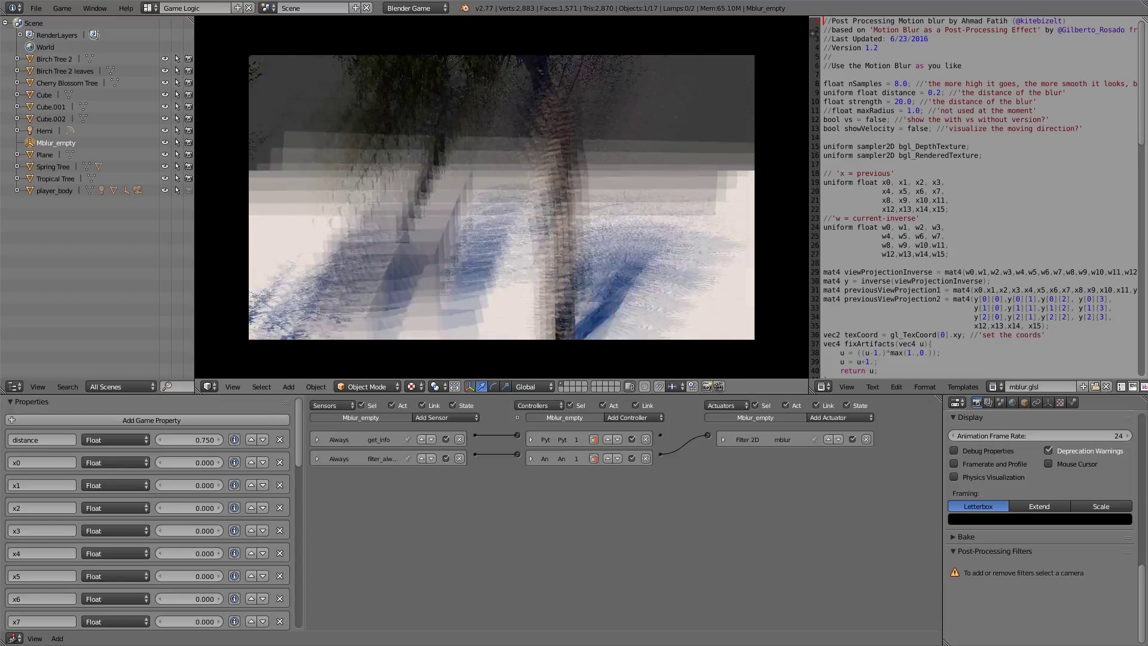
{"action": "key", "text": "Escape"}
- Set the distance game property of Mblur_empty to 0.15 and play-test the motion blur again
{"action": "left_click", "coordinate": [186, 440]}
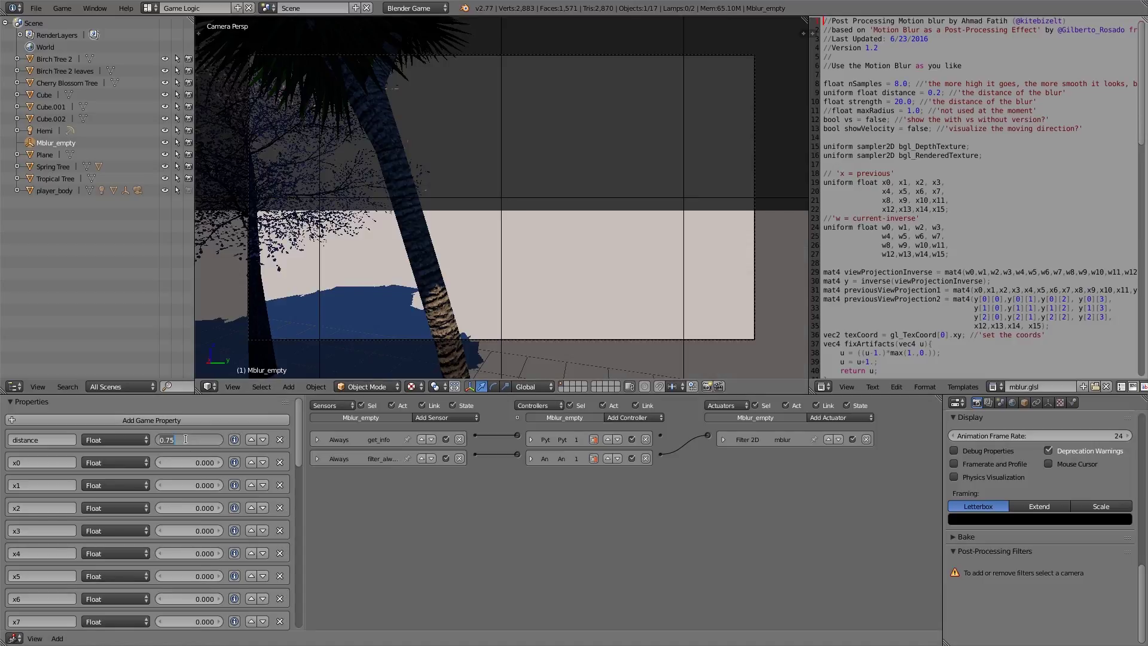
{"action": "type", "text": "150"}
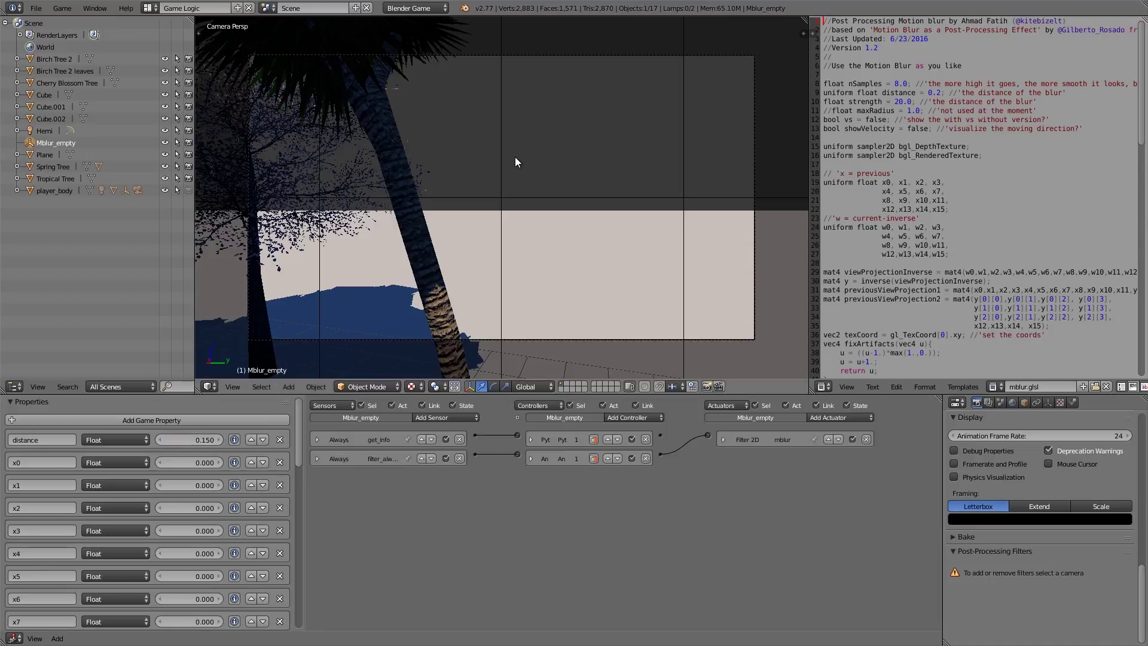
{"action": "type", "text": "p"}
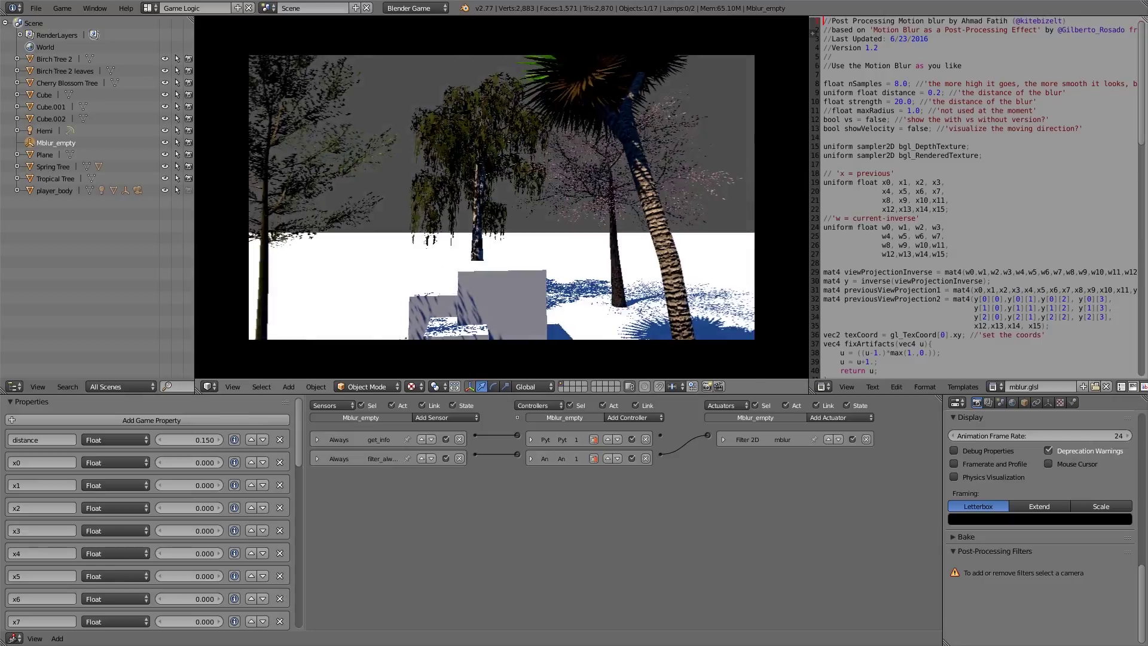
{"action": "key", "text": "Escape"}
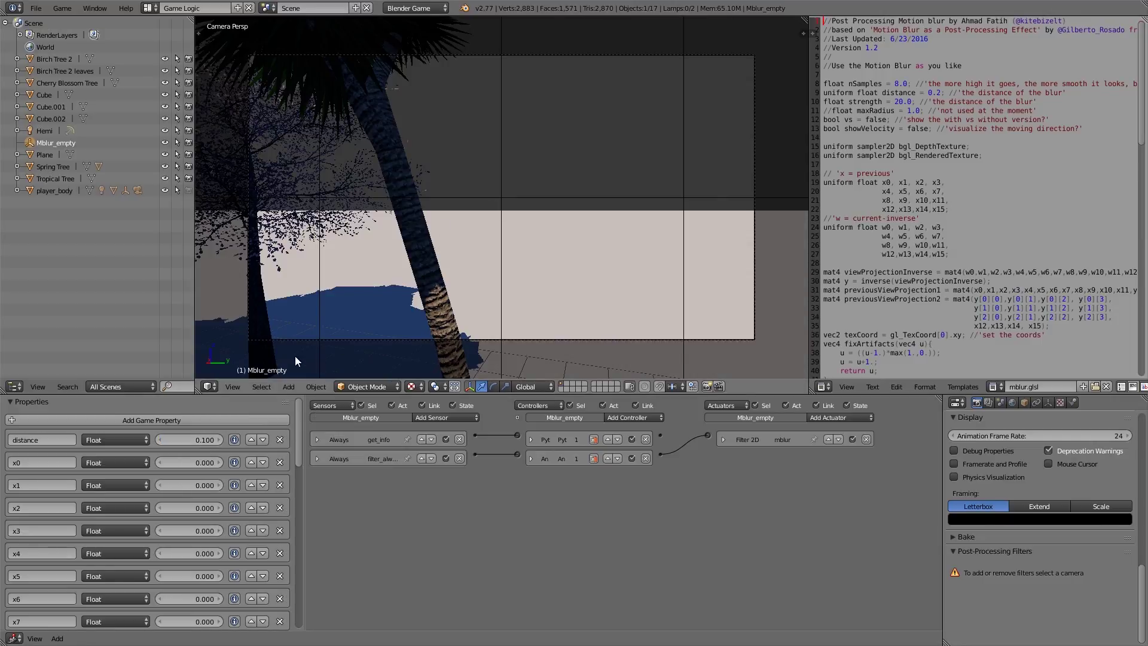
- Look through the x and w game properties of Mblur_empty
{"action": "scroll", "coordinate": [49, 479], "scroll_direction": "down", "scroll_amount": 6}
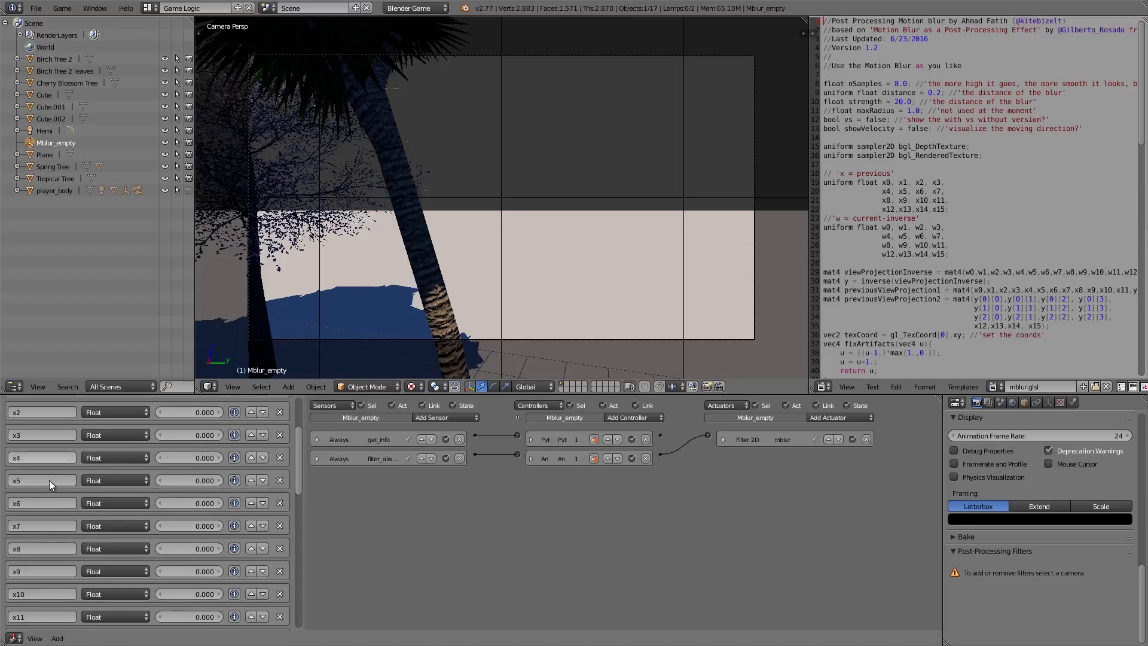
{"action": "scroll", "coordinate": [49, 482], "scroll_direction": "down", "scroll_amount": 5}
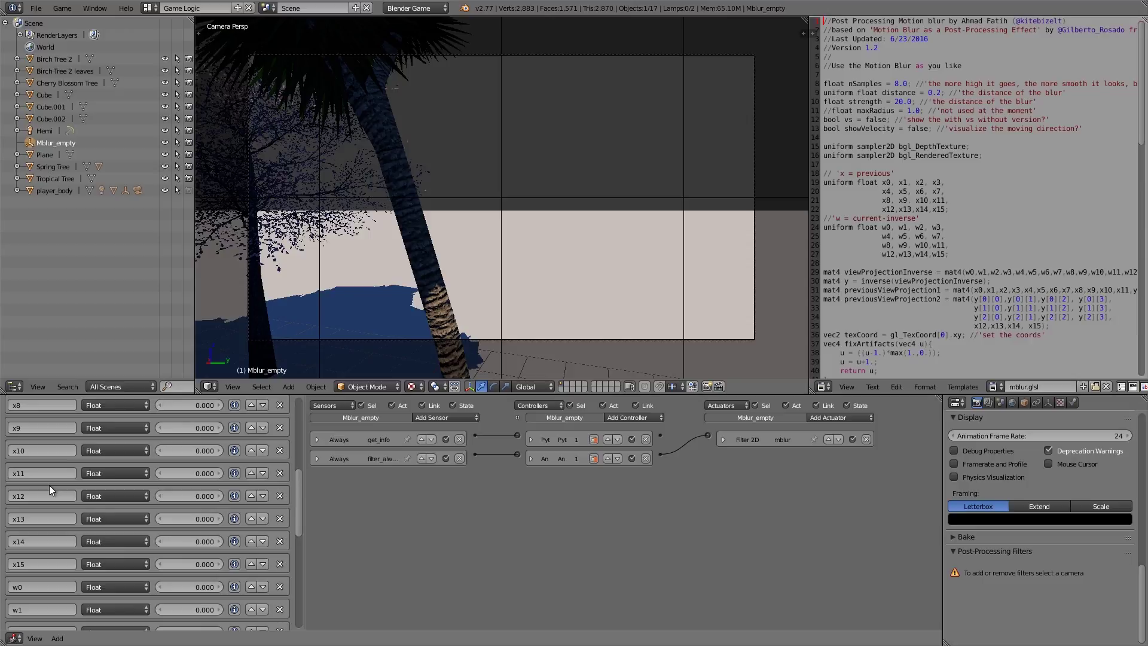
{"action": "scroll", "coordinate": [50, 487], "scroll_direction": "down", "scroll_amount": 15}
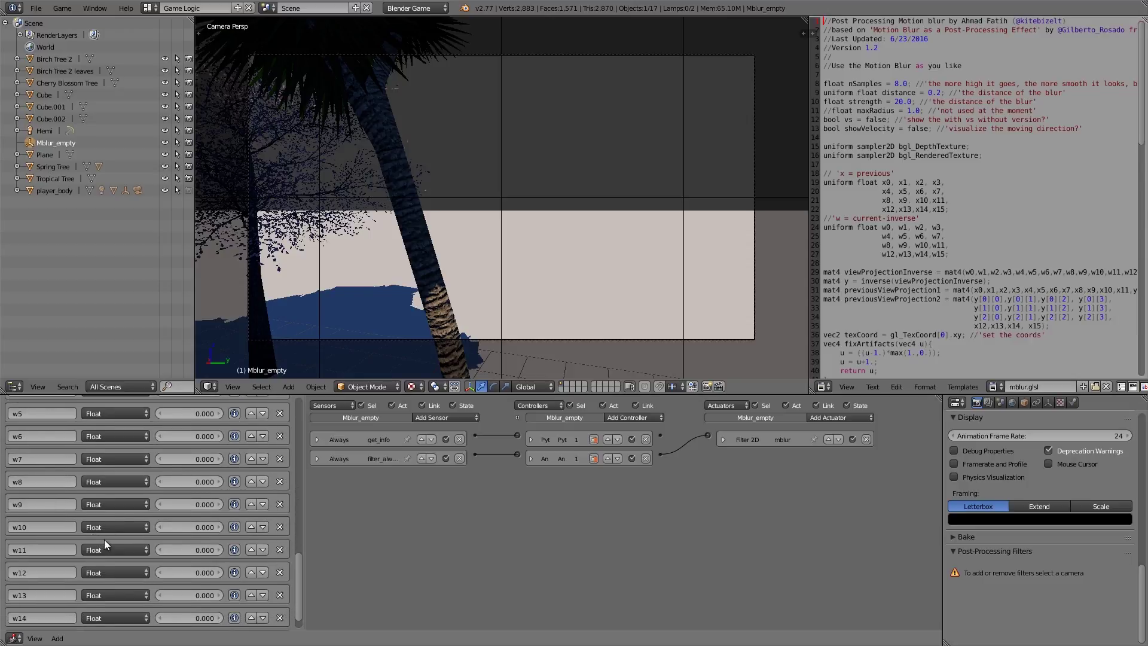
{"action": "scroll", "coordinate": [106, 544], "scroll_direction": "up", "scroll_amount": 20}
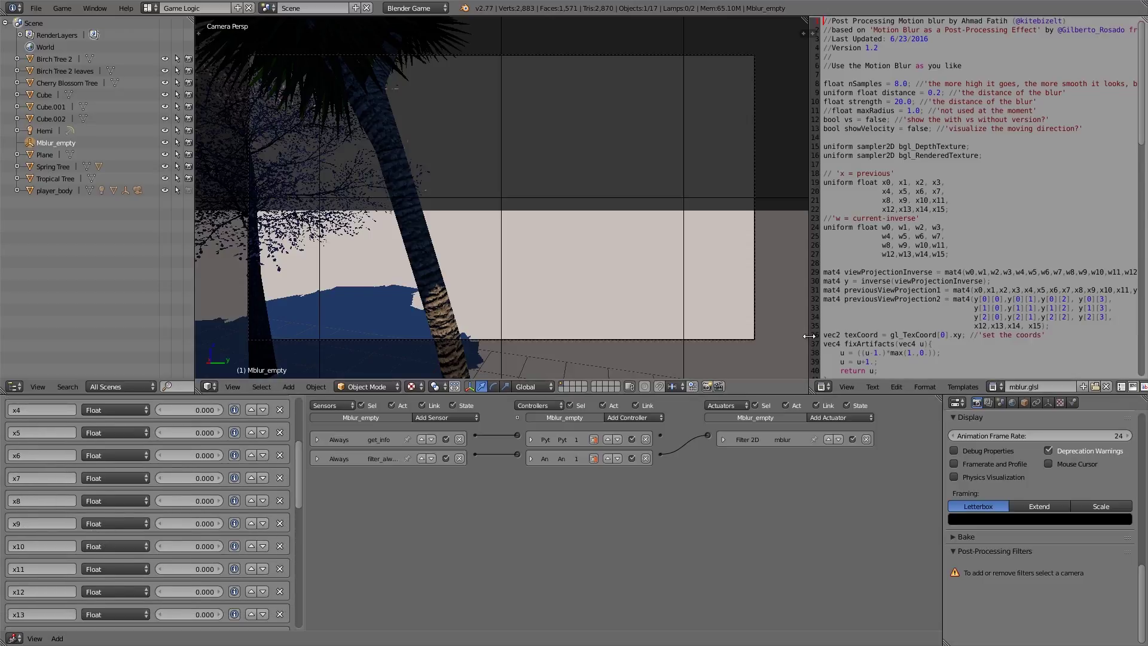
- Widen the script area and examine the nSamples, distance, strength and maxRadius variables in mblur.glsl
{"action": "left_click_drag", "start_coordinate": [809, 336], "coordinate": [668, 335]}
{"action": "left_click", "coordinate": [869, 307]}
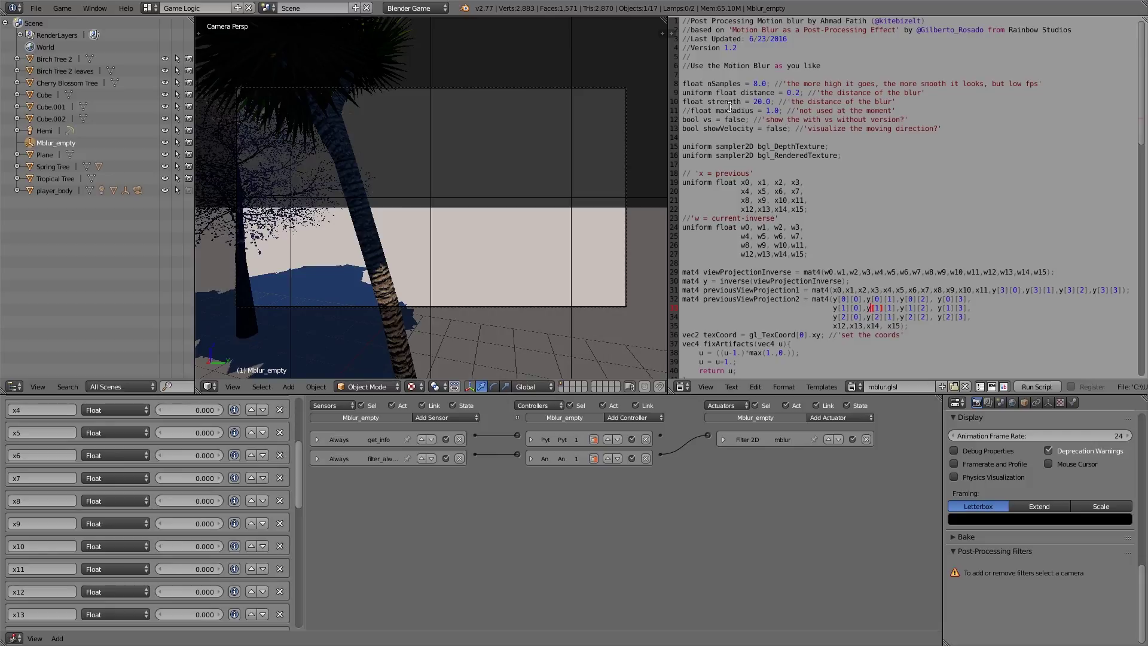
{"action": "left_click_drag", "start_coordinate": [745, 84], "coordinate": [770, 84]}
{"action": "key", "text": "Down"}
{"action": "key", "text": "Down"}
{"action": "key", "text": "Down"}
{"action": "key", "text": "Down"}
{"action": "key", "text": "Down"}
{"action": "key", "text": "Down"}
{"action": "key", "text": "Down"}
{"action": "key", "text": "Down"}
{"action": "key", "text": "Down"}
{"action": "key", "text": "Down"}
{"action": "left_click", "coordinate": [757, 102]}
{"action": "left_click", "coordinate": [792, 94]}
{"action": "scroll", "coordinate": [111, 496], "scroll_direction": "up", "scroll_amount": 5}
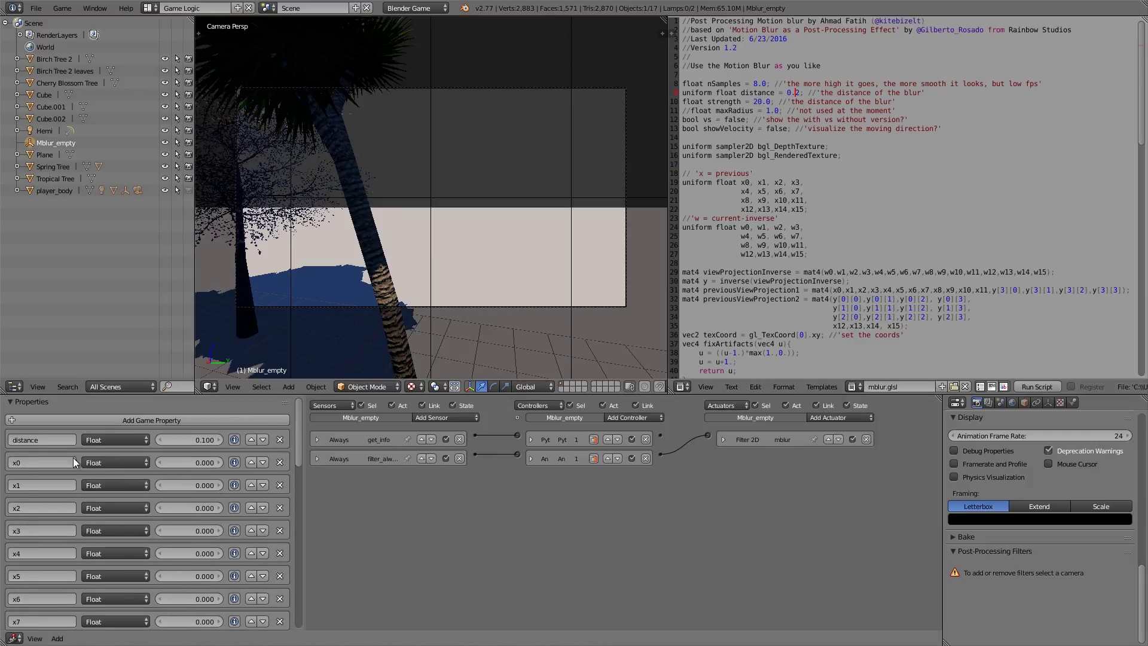
{"action": "left_click", "coordinate": [741, 112]}
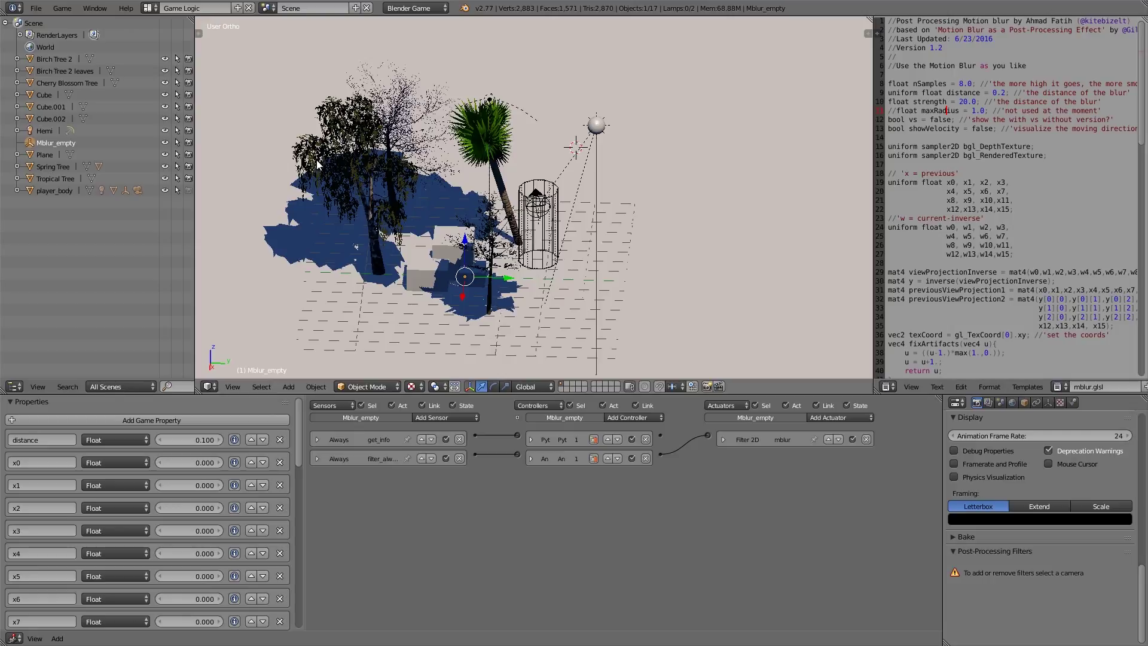
- Open the add-on preferences, browse the Downloads folder for an add-on file to install, and cancel the file selection
{"action": "left_click", "coordinate": [36, 8]}
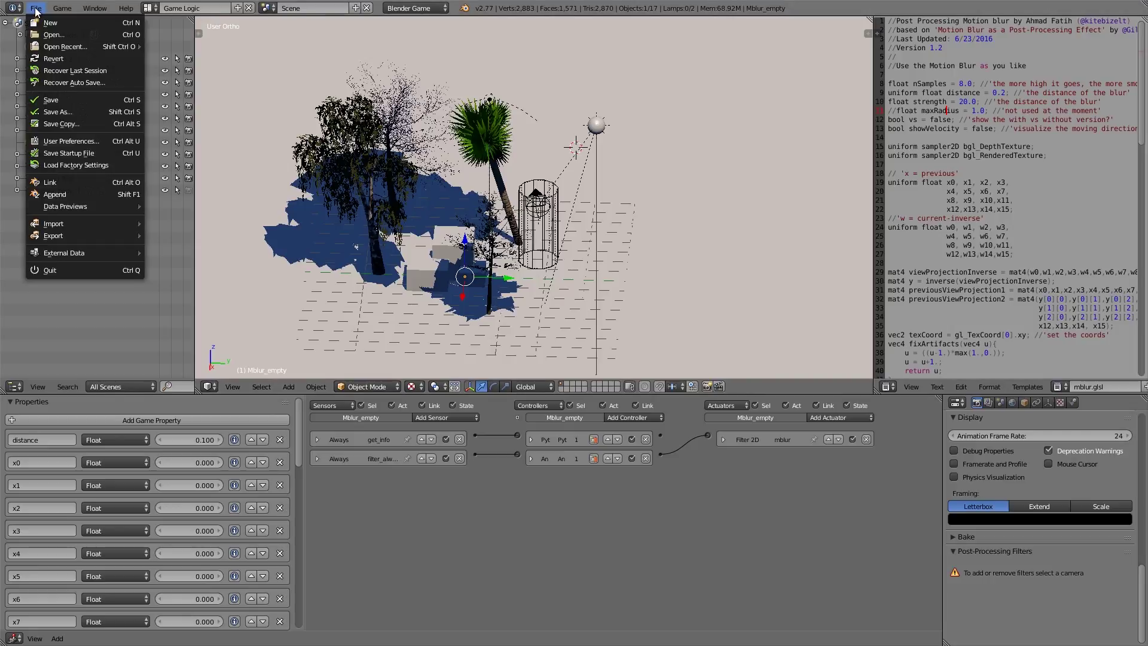
{"action": "left_click", "coordinate": [64, 139]}
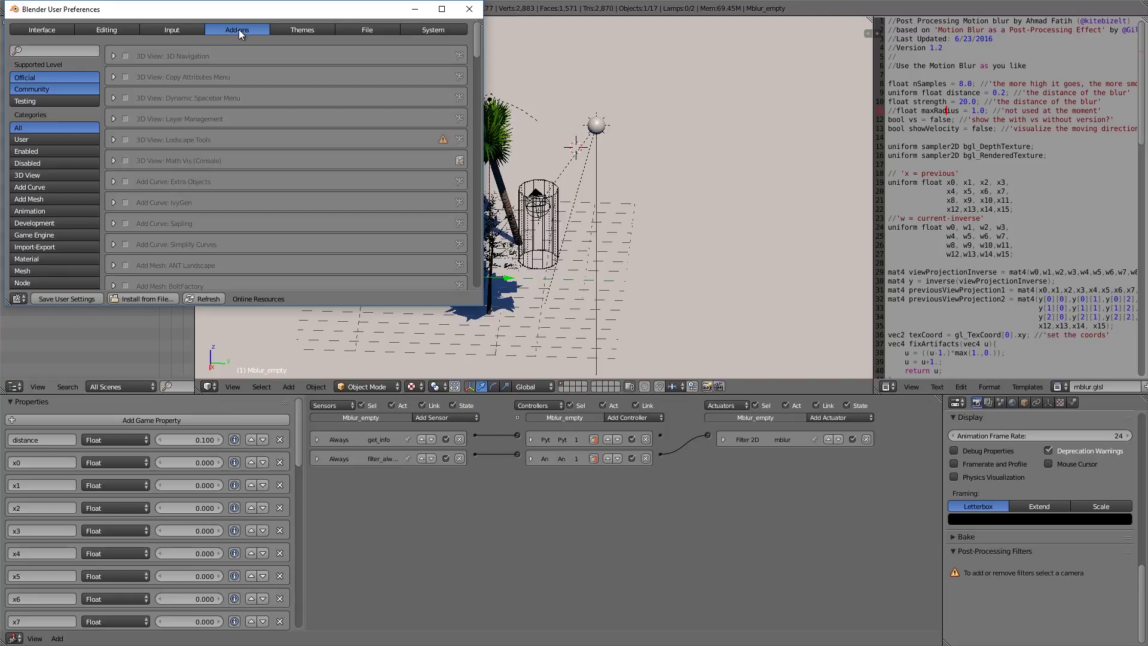
{"action": "left_click", "coordinate": [152, 299]}
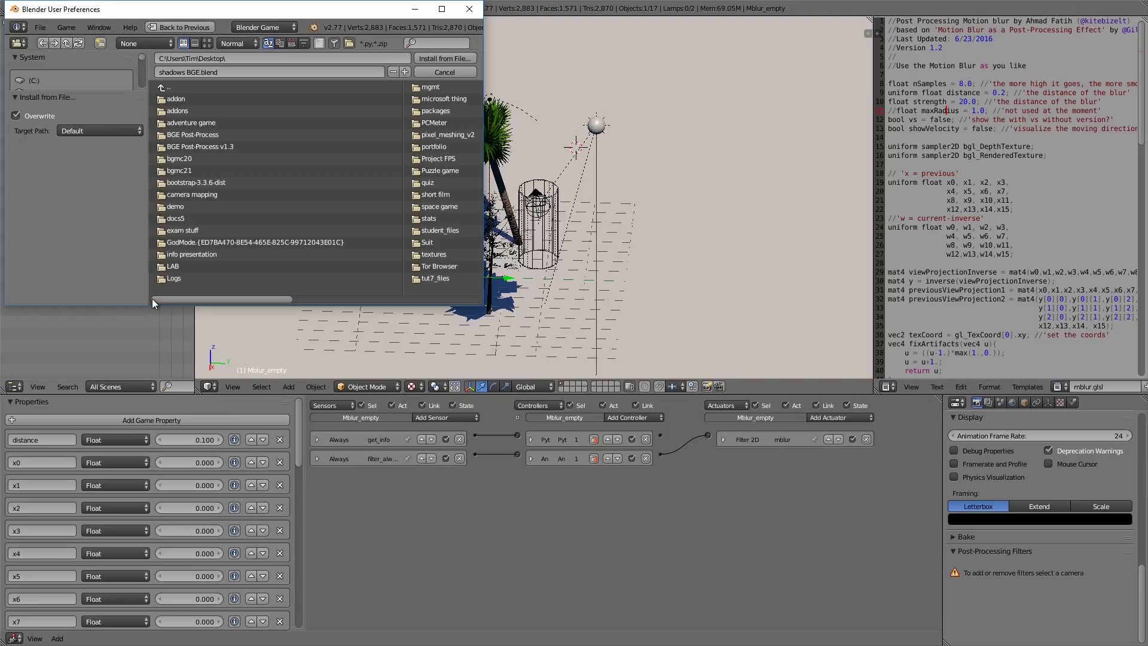
{"action": "scroll", "coordinate": [130, 77], "scroll_direction": "down", "scroll_amount": 4}
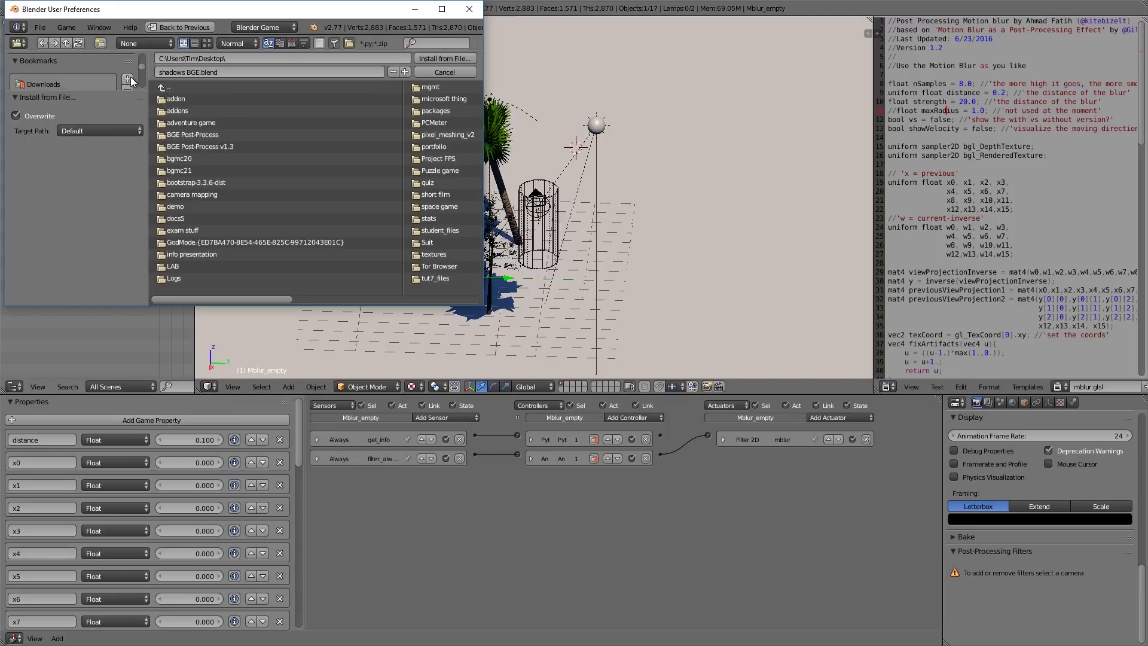
{"action": "left_click", "coordinate": [64, 84]}
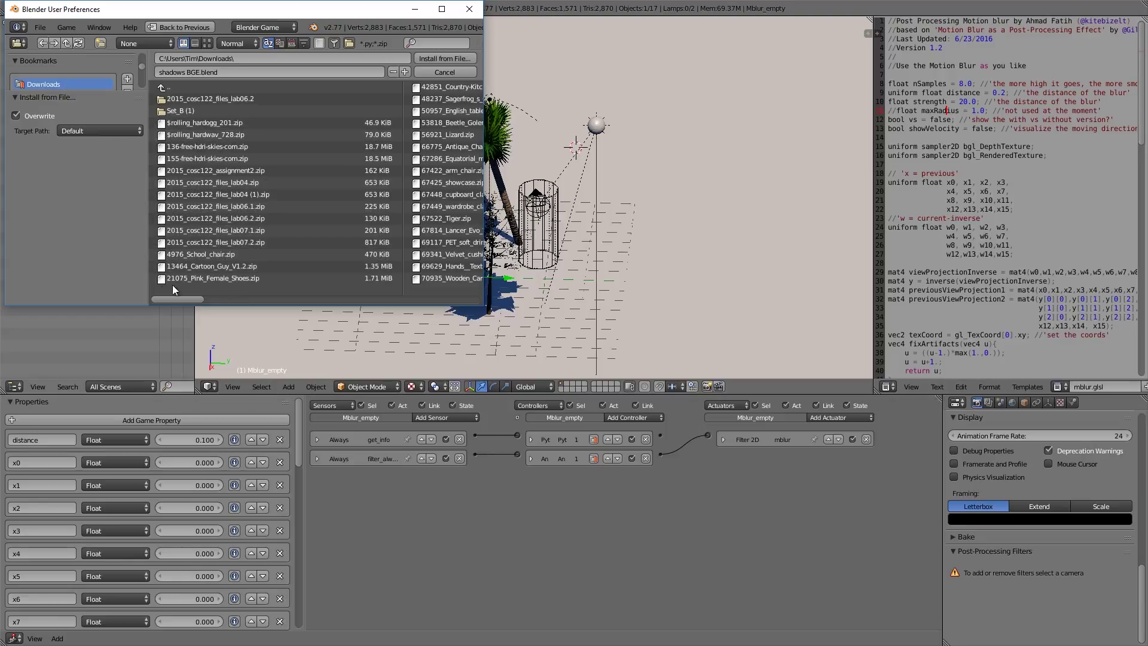
{"action": "left_click", "coordinate": [438, 72]}
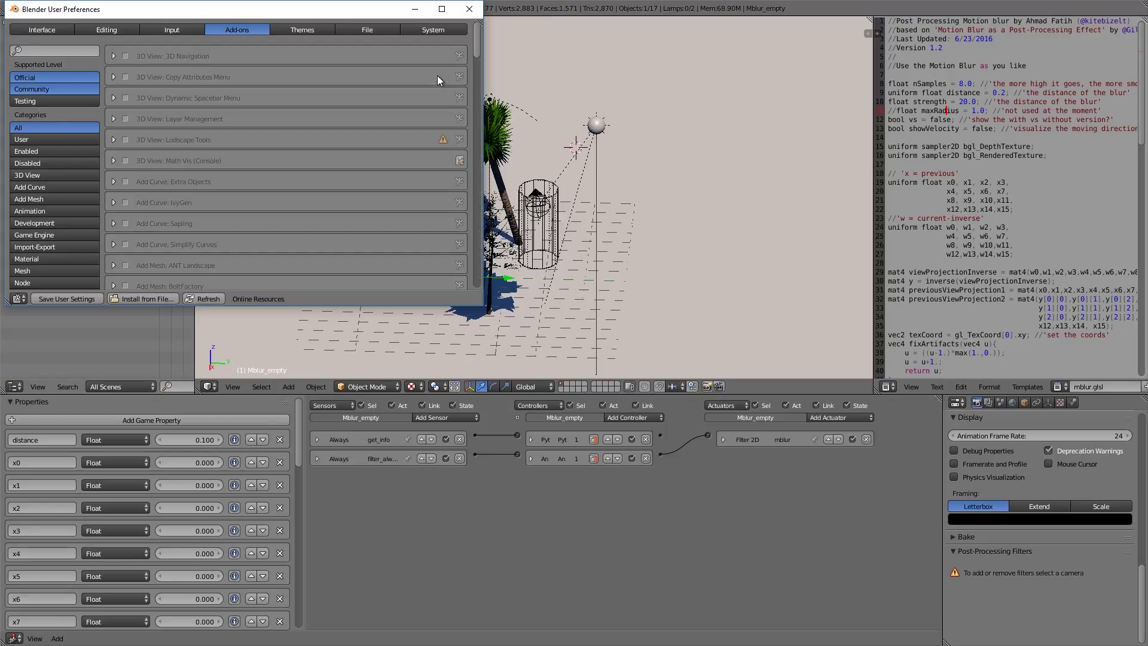
- Show the Game Engine add-ons, save the user settings, and return to the scene
{"action": "left_click", "coordinate": [45, 238]}
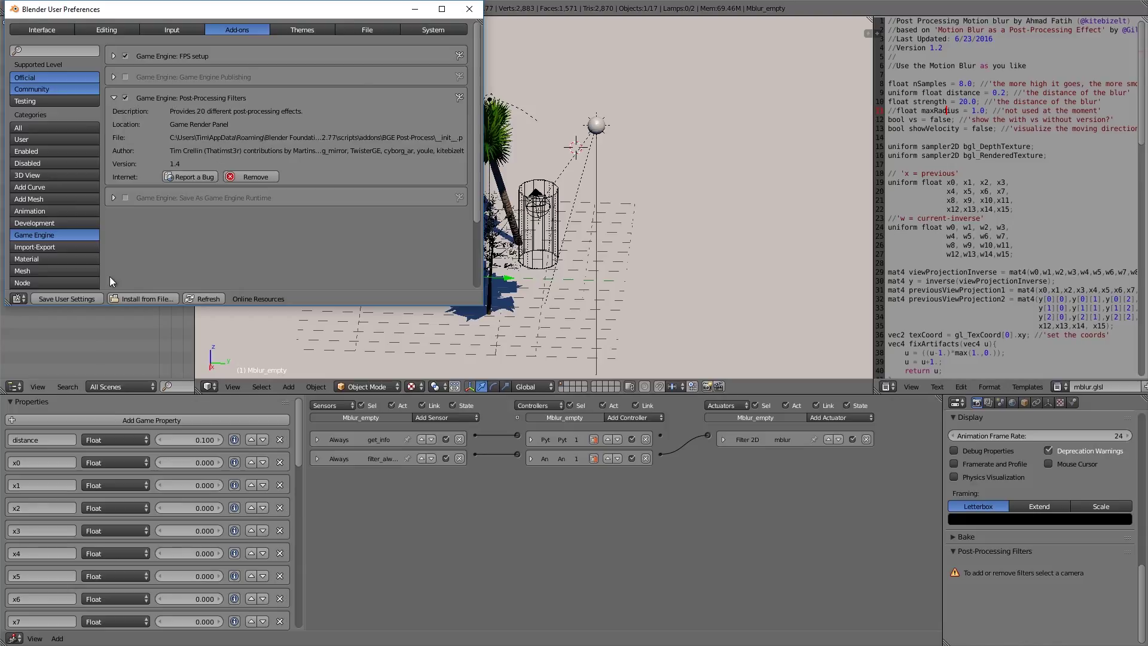
{"action": "left_click", "coordinate": [85, 298]}
{"action": "left_click", "coordinate": [129, 336]}
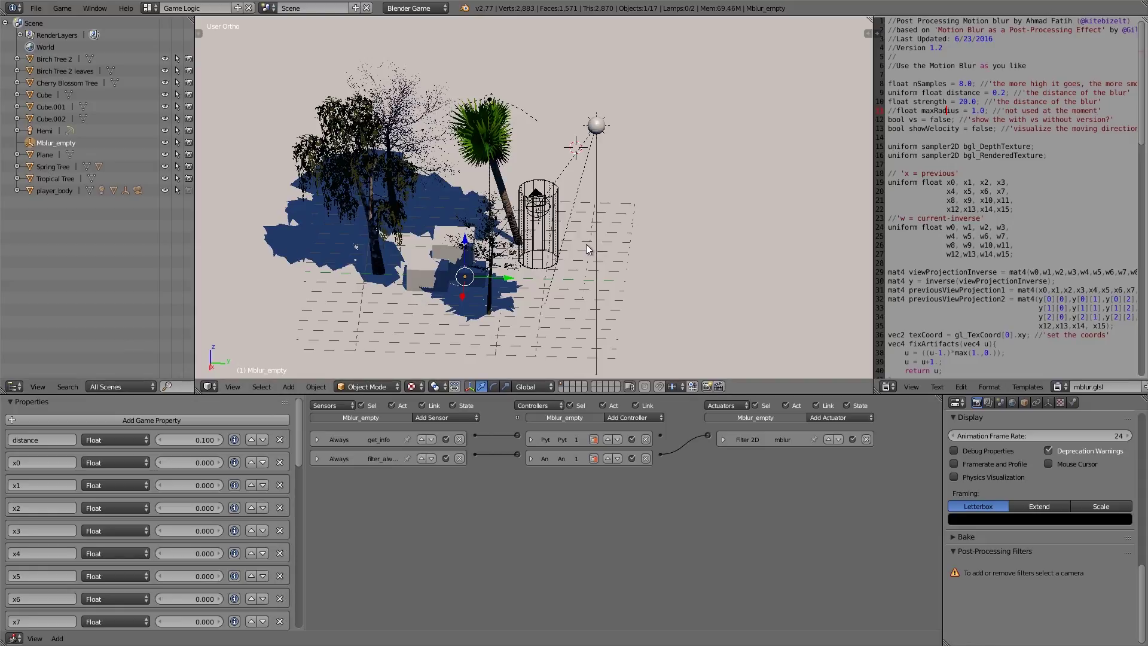
{"action": "middle_click_drag", "start_coordinate": [586, 244], "coordinate": [801, 571]}
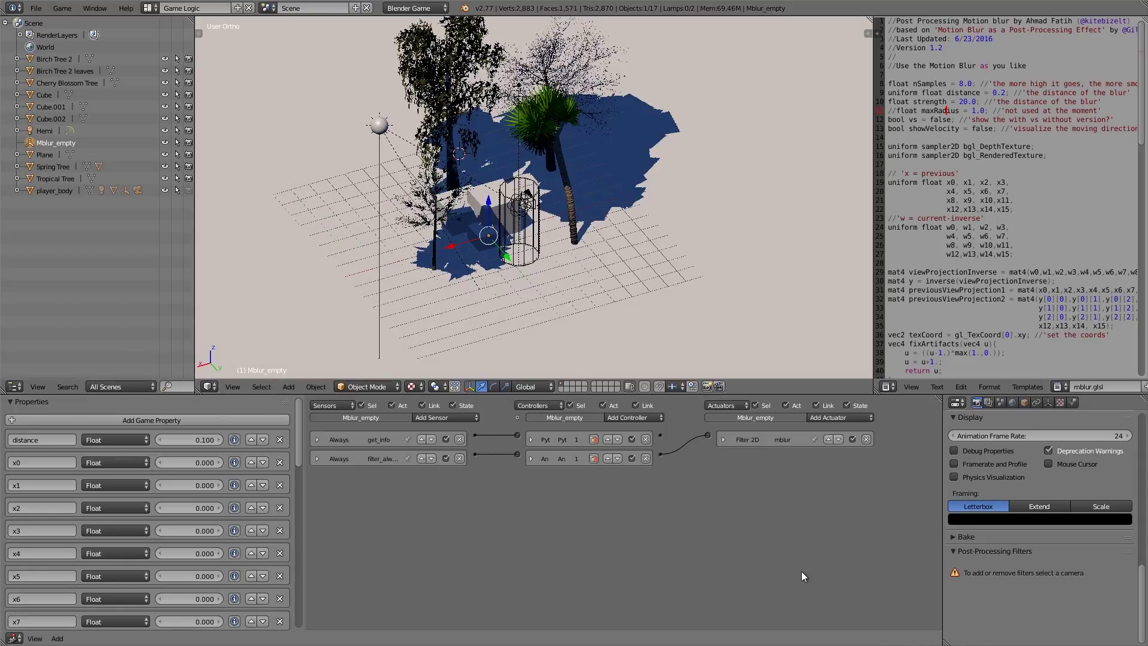